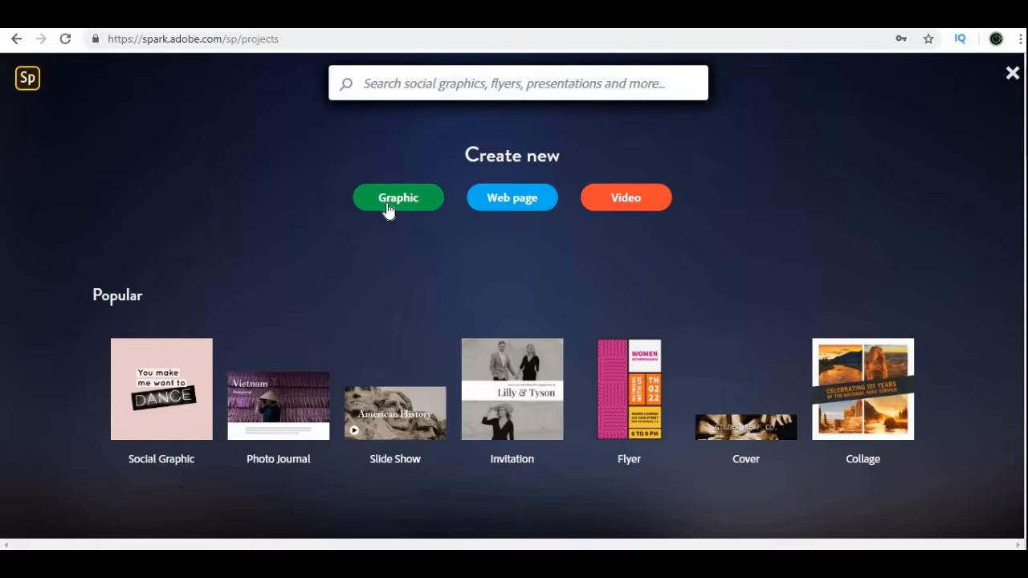
Create a new web page and give it the title "EdTech4Teachers".
click(519, 203)
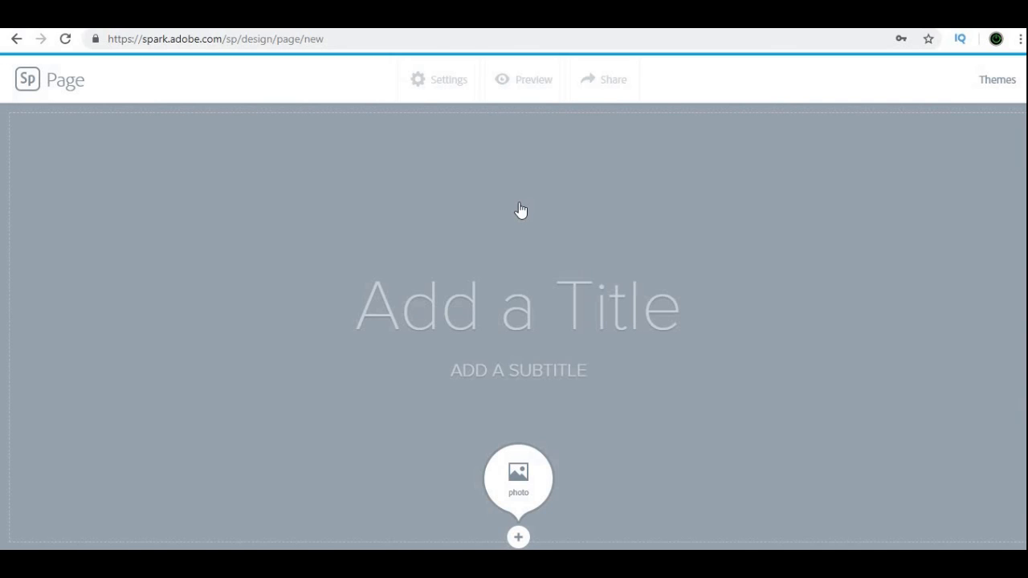
click(483, 325)
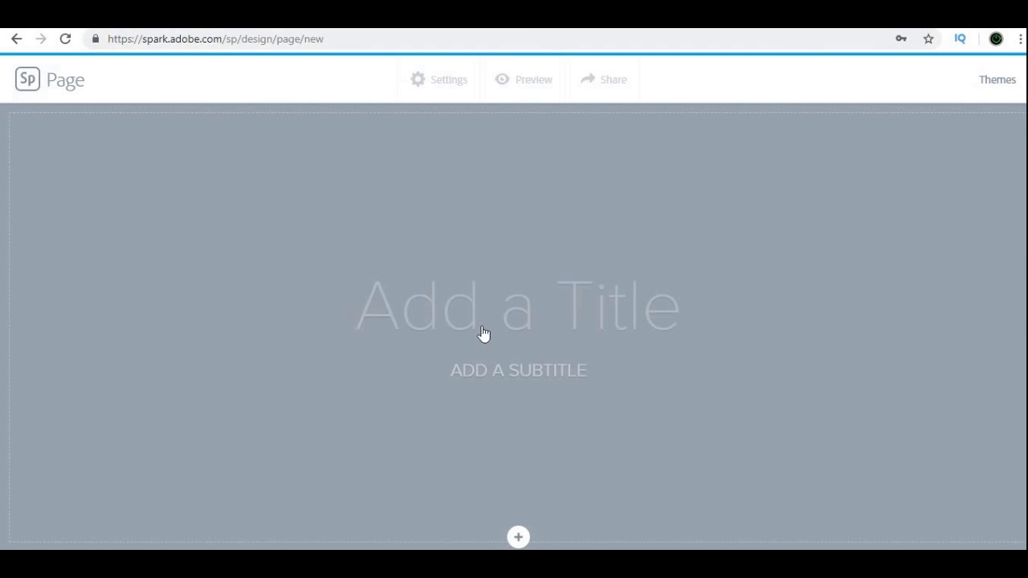
text(EdTecj)
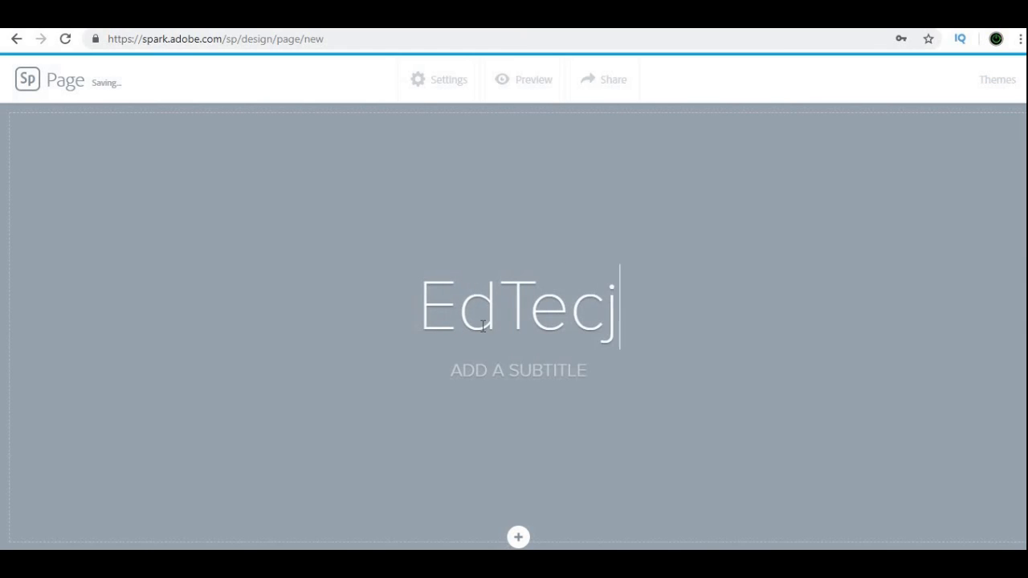
key(BackSpace)
text(h4)
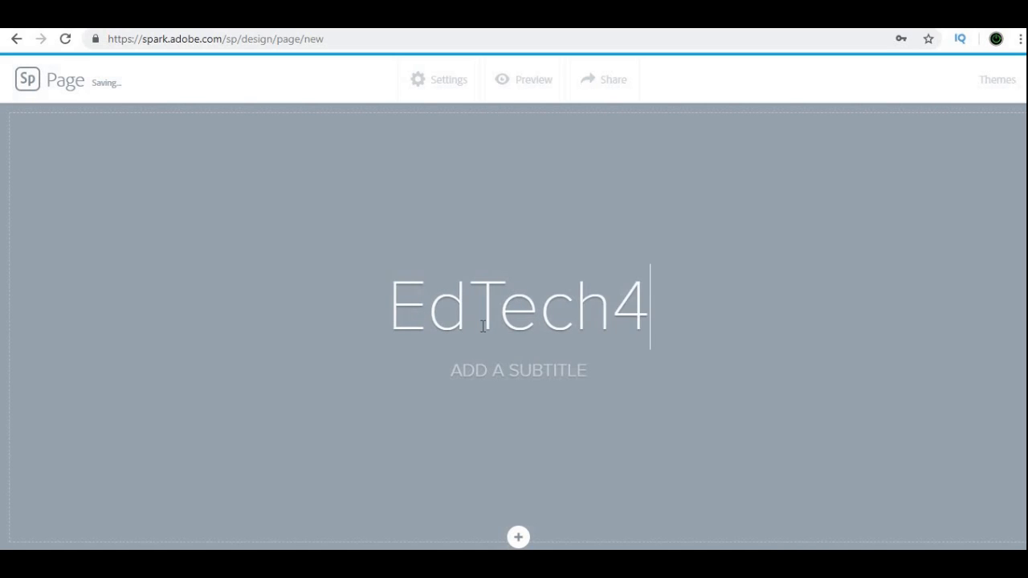
text(Teachers)
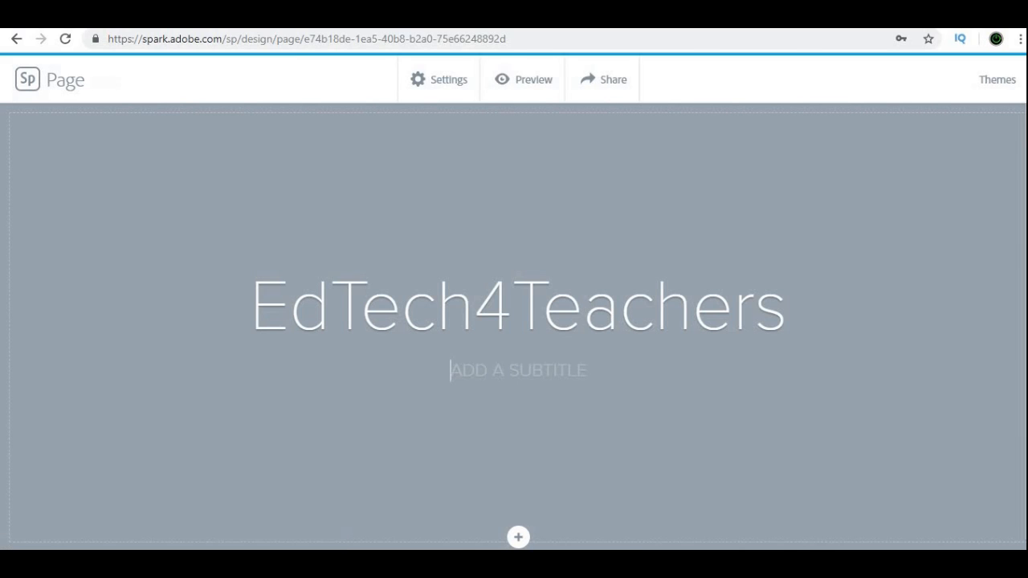
Enter "A GREAT PLACE TO LEARN" as the page's subtitle.
text(A GREAT )
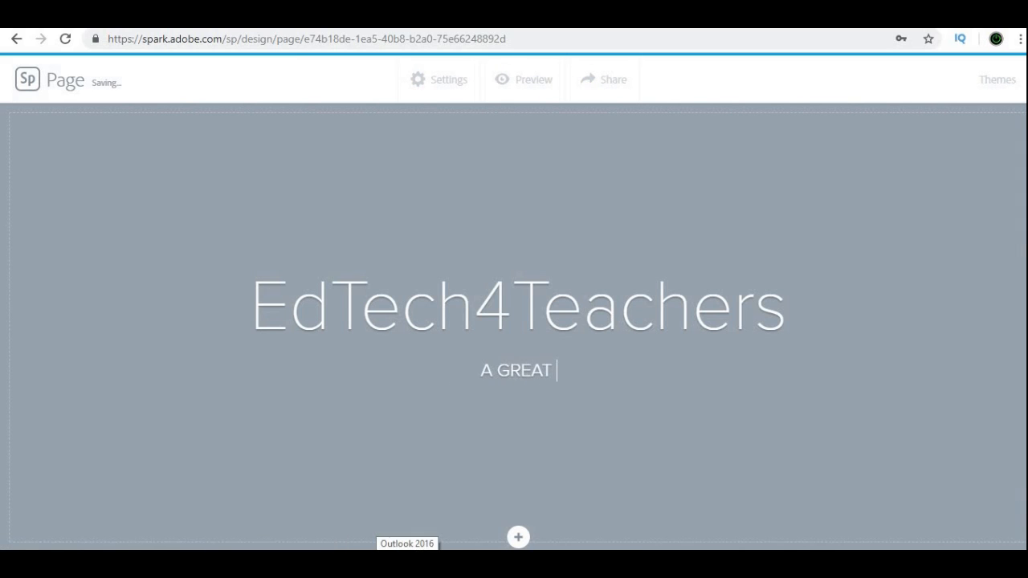
text(C)
key(BackSpace)
text(PLACE TO LEARN)
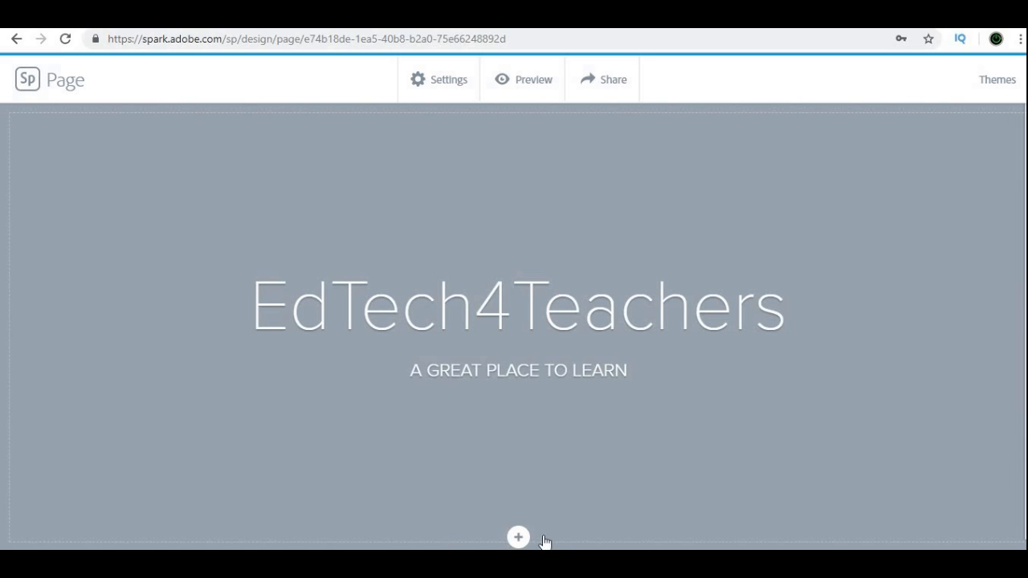
Search the free photos for "computers" and use the picture of hands on open laptops as the title background.
click(518, 539)
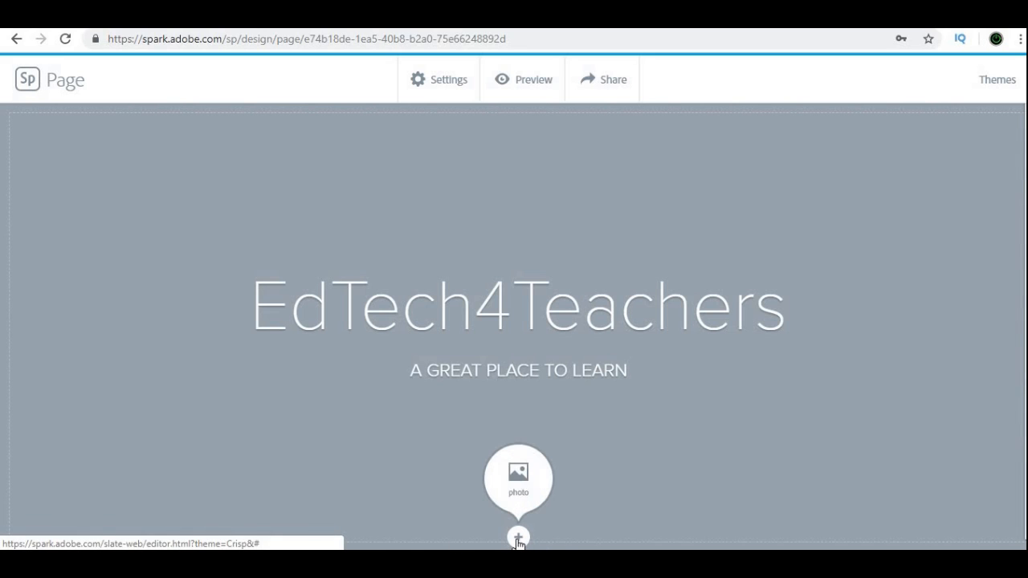
click(520, 475)
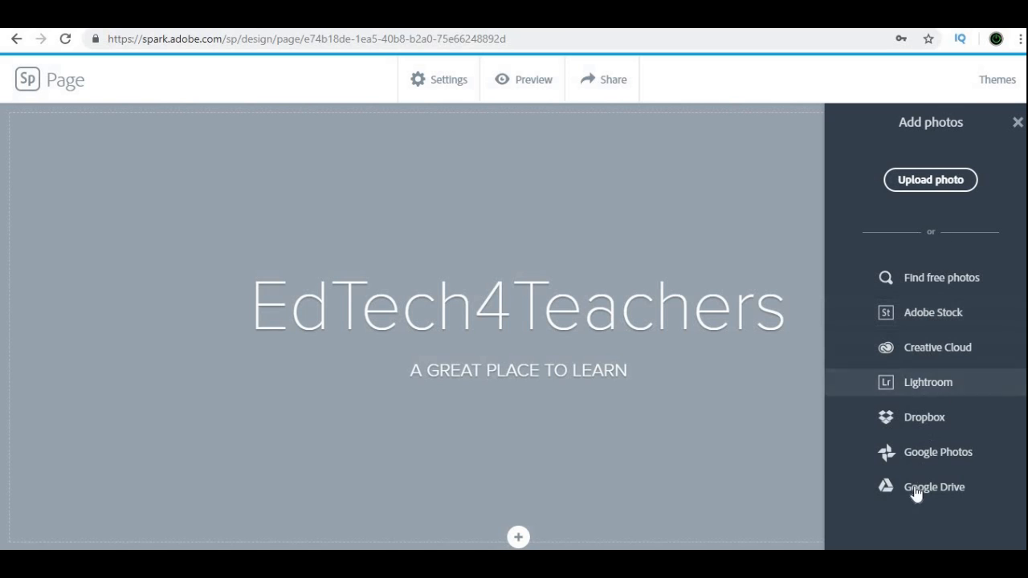
click(941, 278)
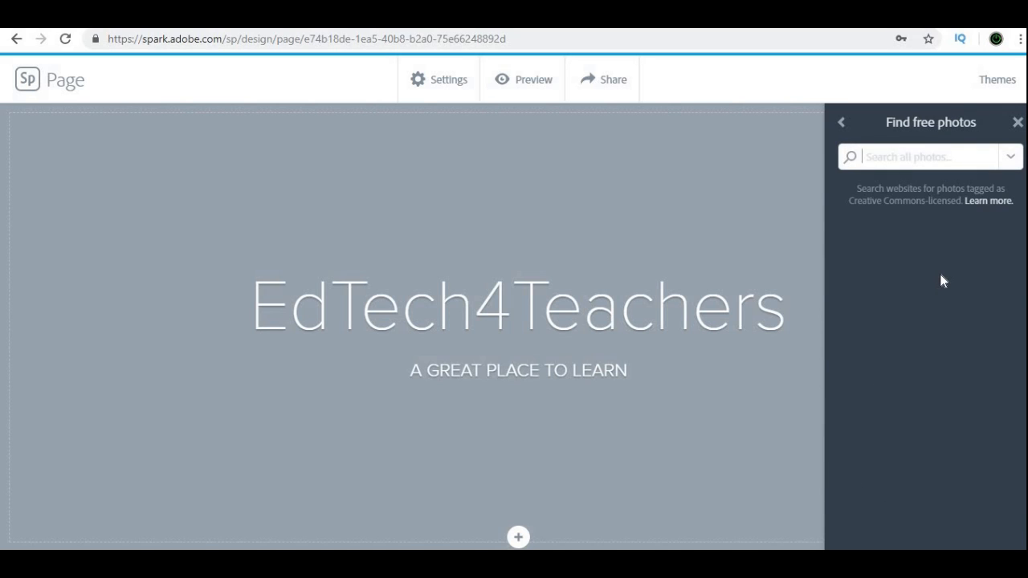
text(computers)
key(Return)
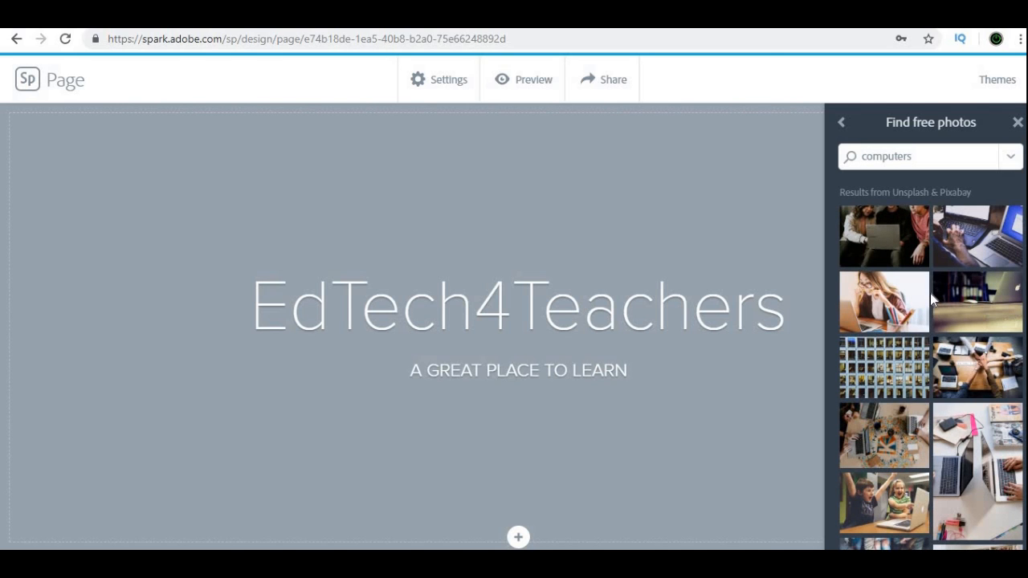
scroll(963, 441, down, 3)
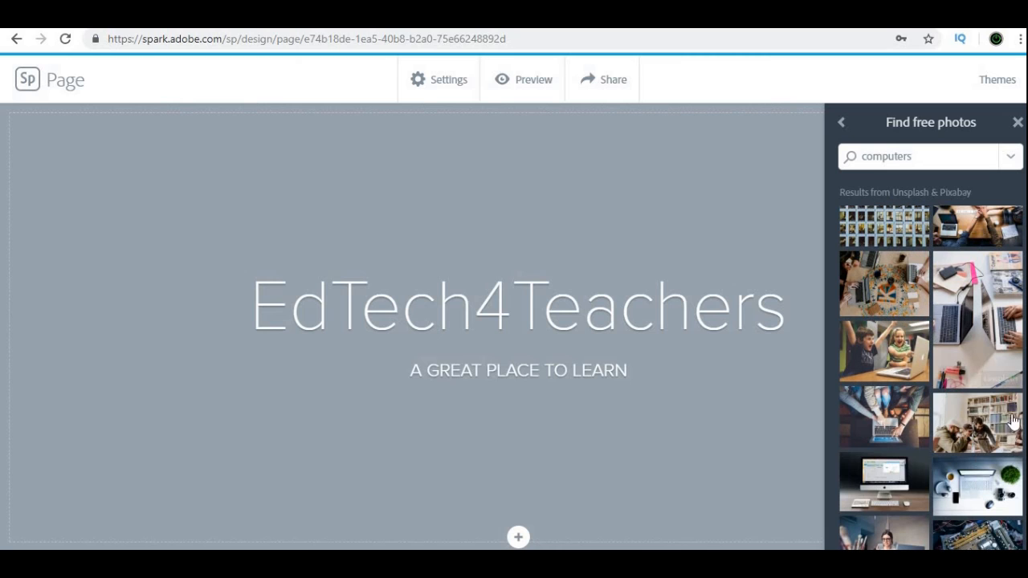
click(984, 321)
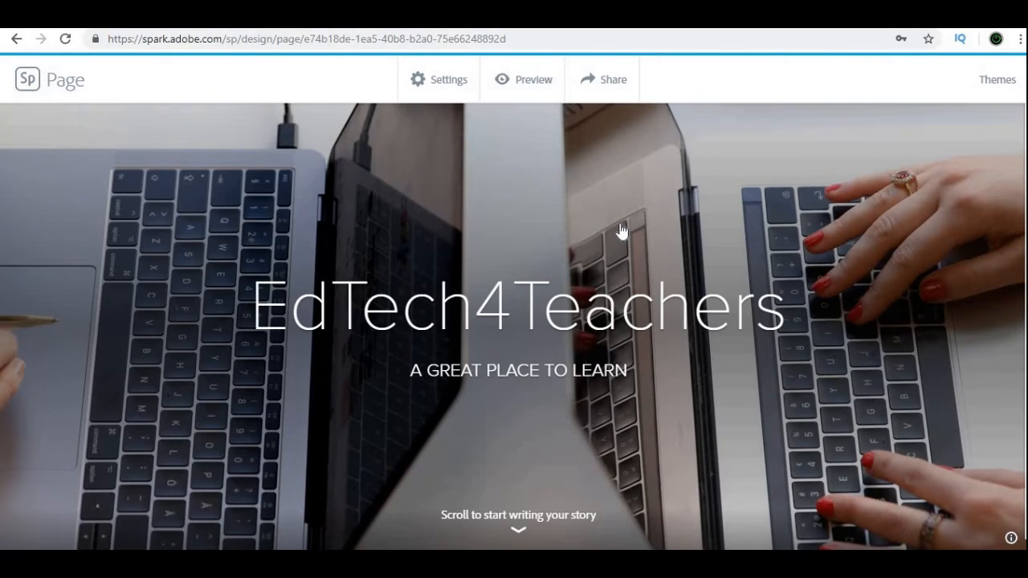
Add a text section below the title and paste in the Section 1.10.32 line with its Latin paragraph.
scroll(621, 232, down, 3)
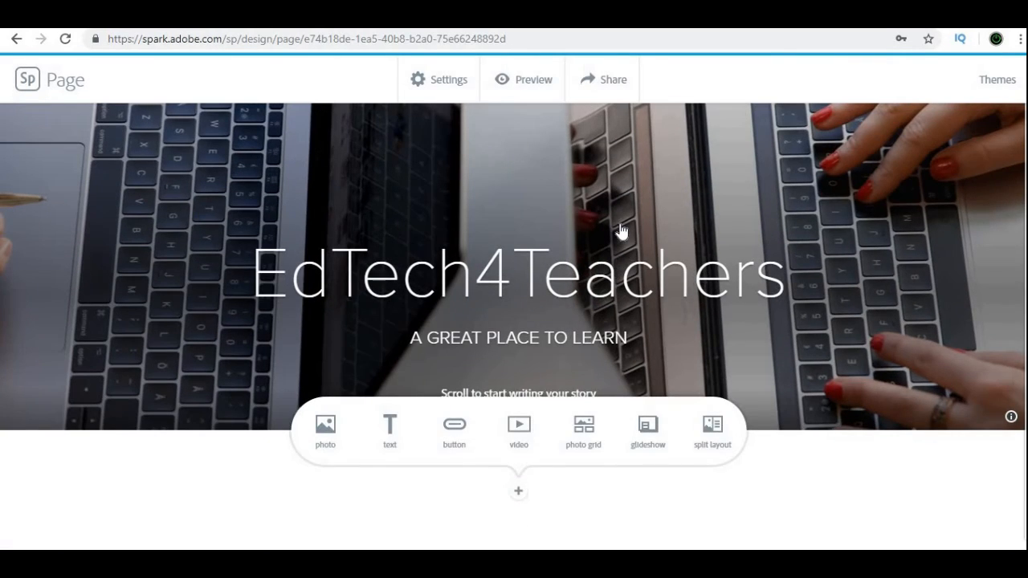
click(387, 442)
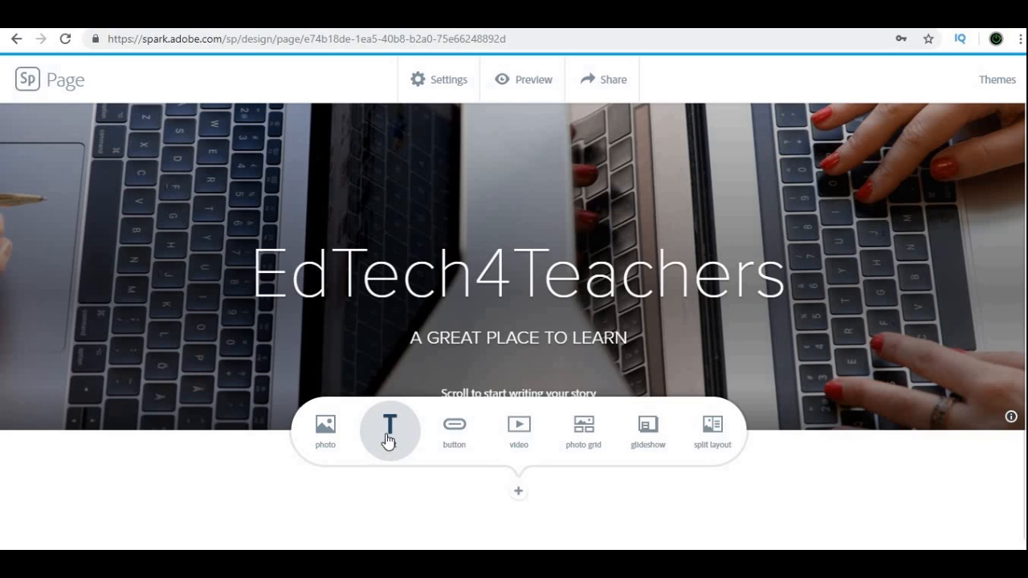
click(386, 440)
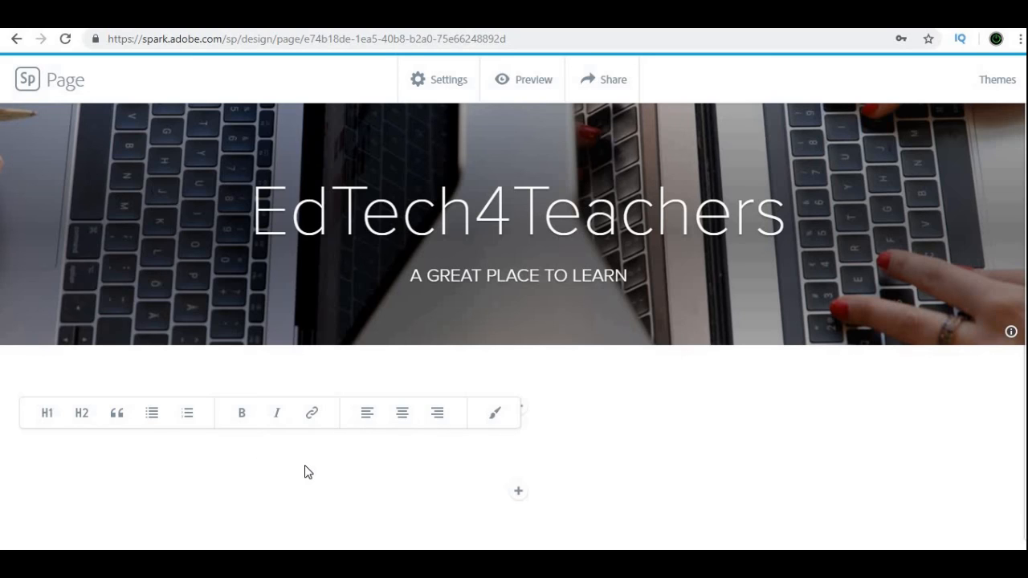
key(ctrl+v)
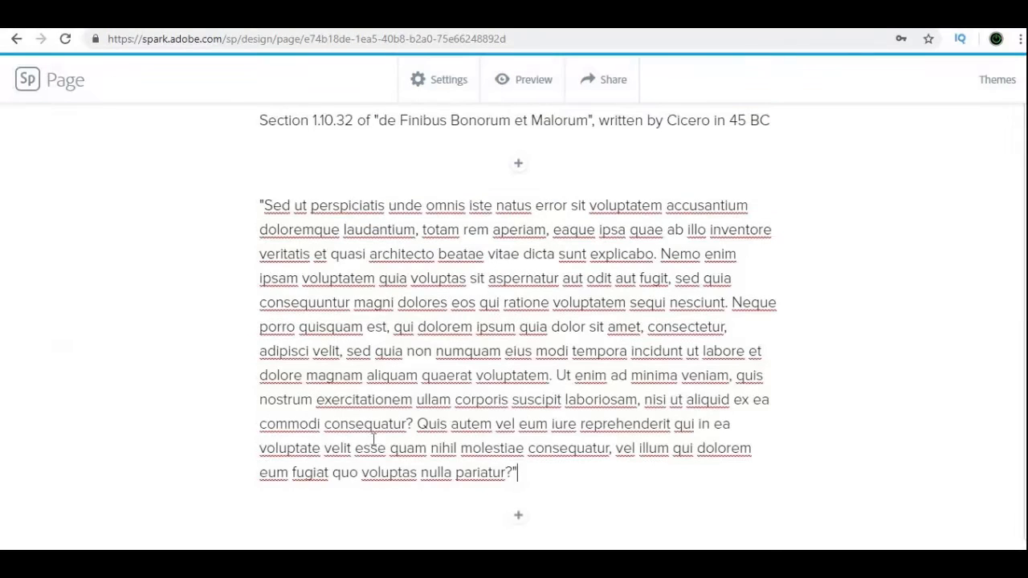
scroll(506, 417, up, 3)
scroll(505, 417, down, 2)
Make the passage from "exercitationem ullam" through "commodi consequatur?" bold in the Latin paragraph.
click(506, 420)
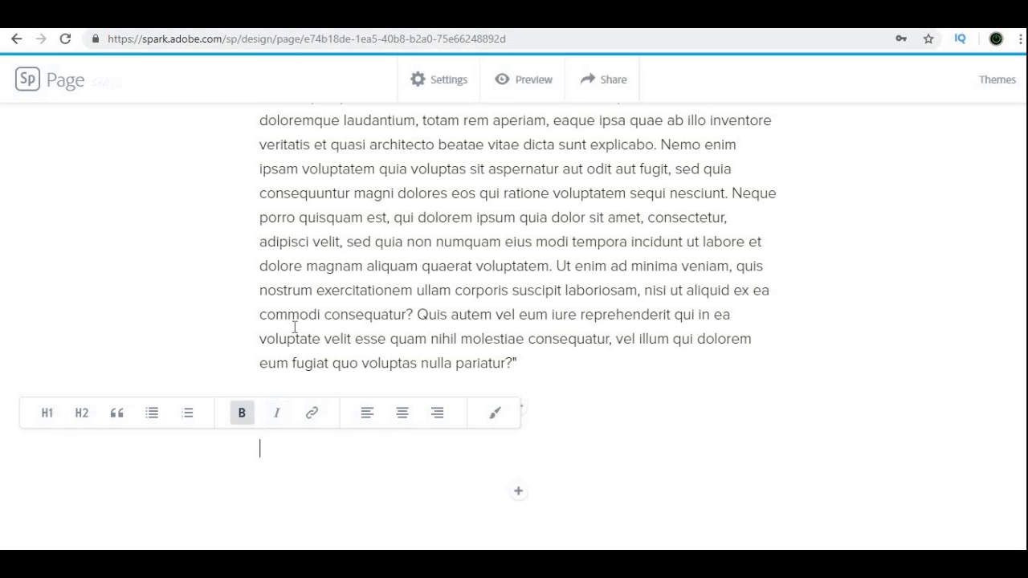
click(293, 328)
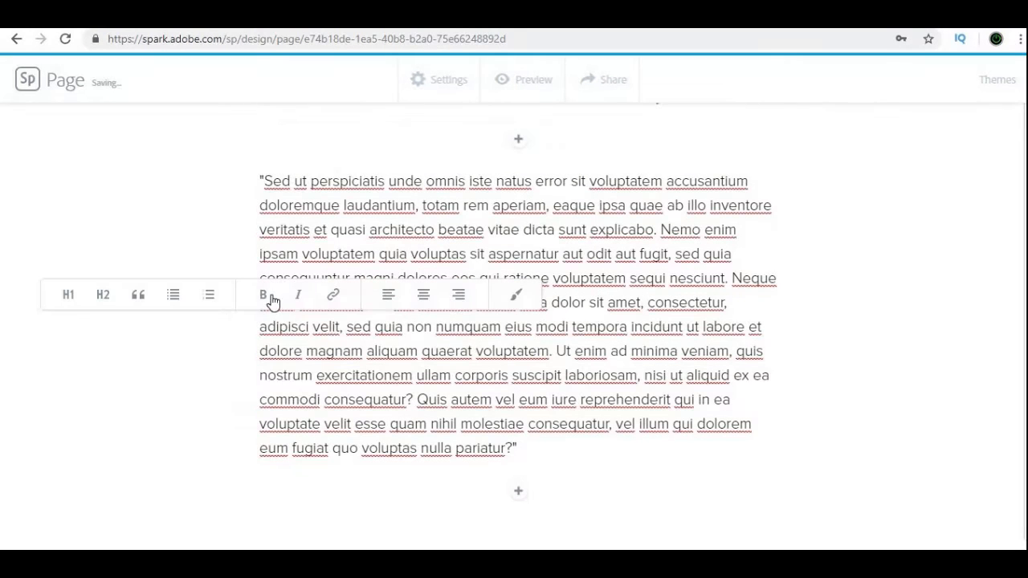
drag(286, 374, 426, 399)
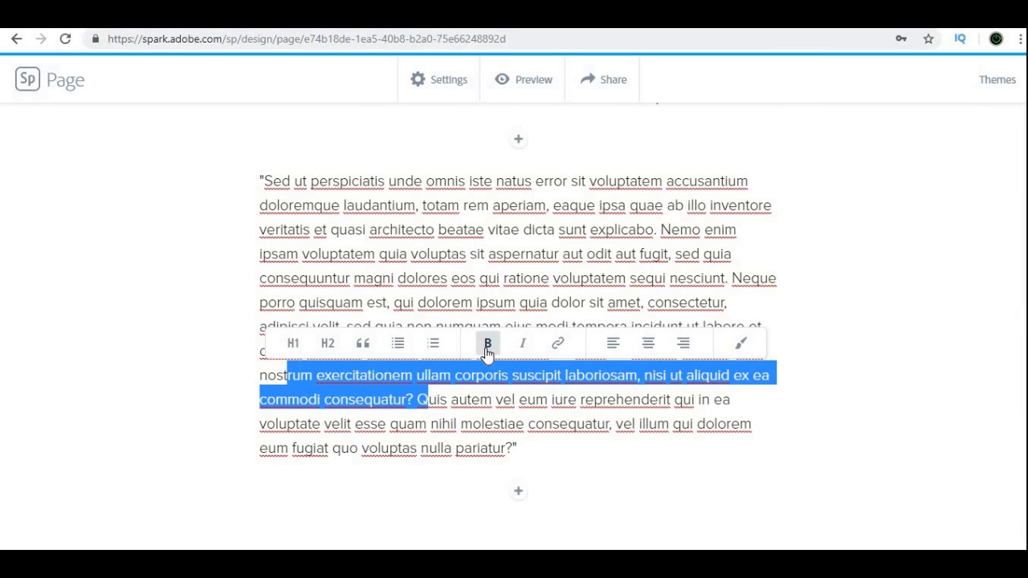
click(487, 346)
click(509, 401)
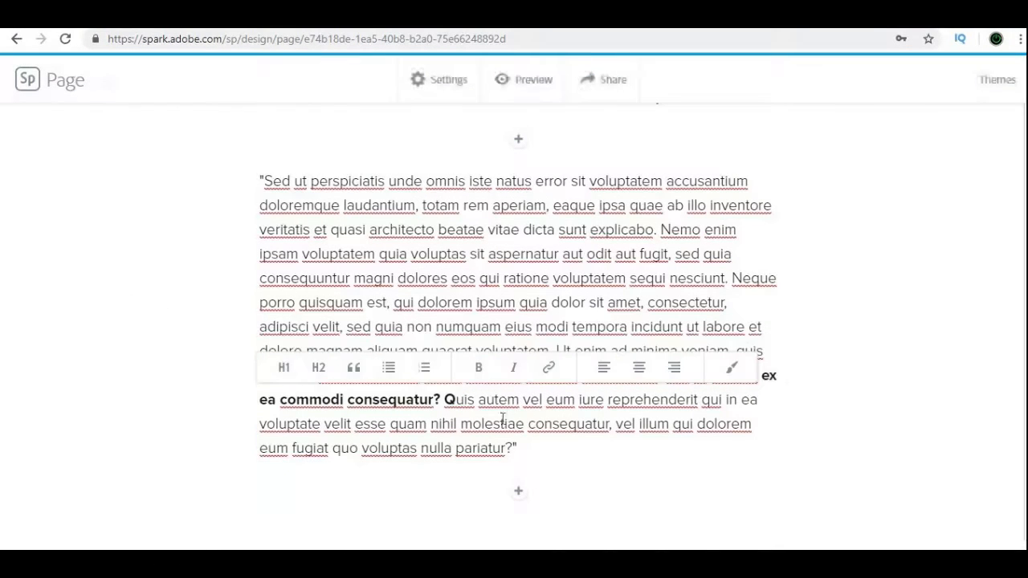
Add the word "Google" after the closing quotation mark of the Latin paragraph.
click(524, 458)
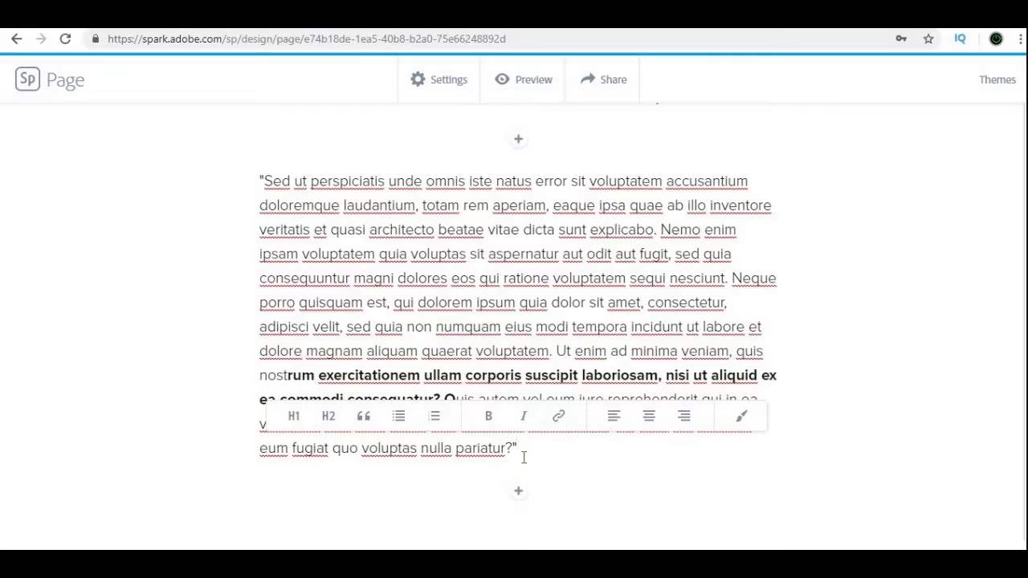
key(Return)
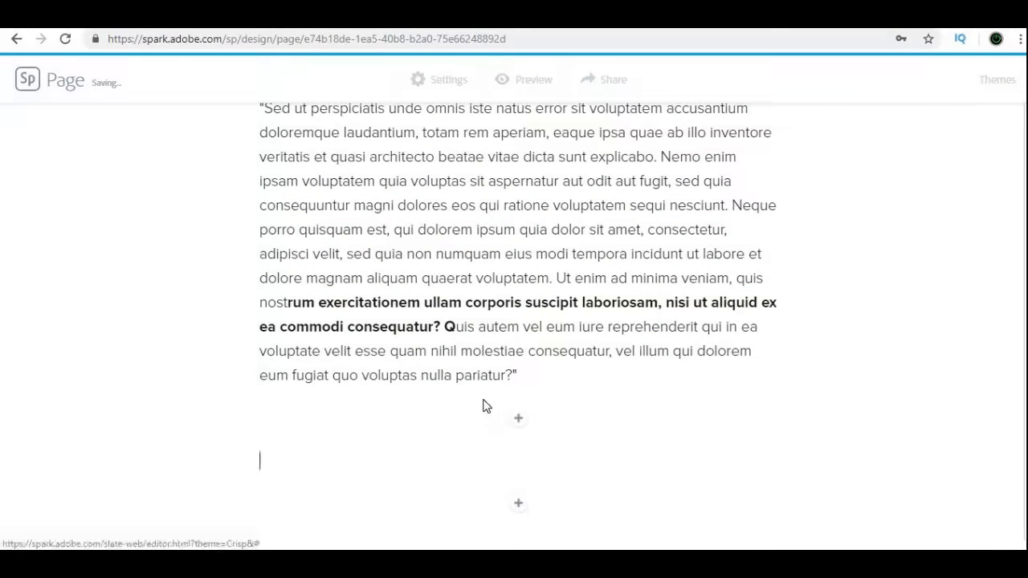
scroll(545, 410, up, 1)
click(569, 455)
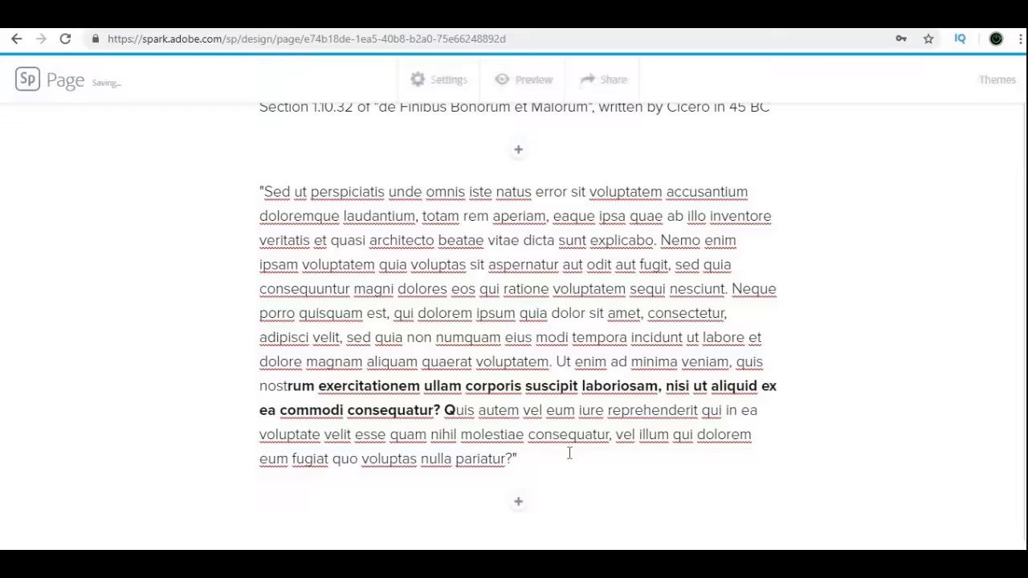
text(Gpp)
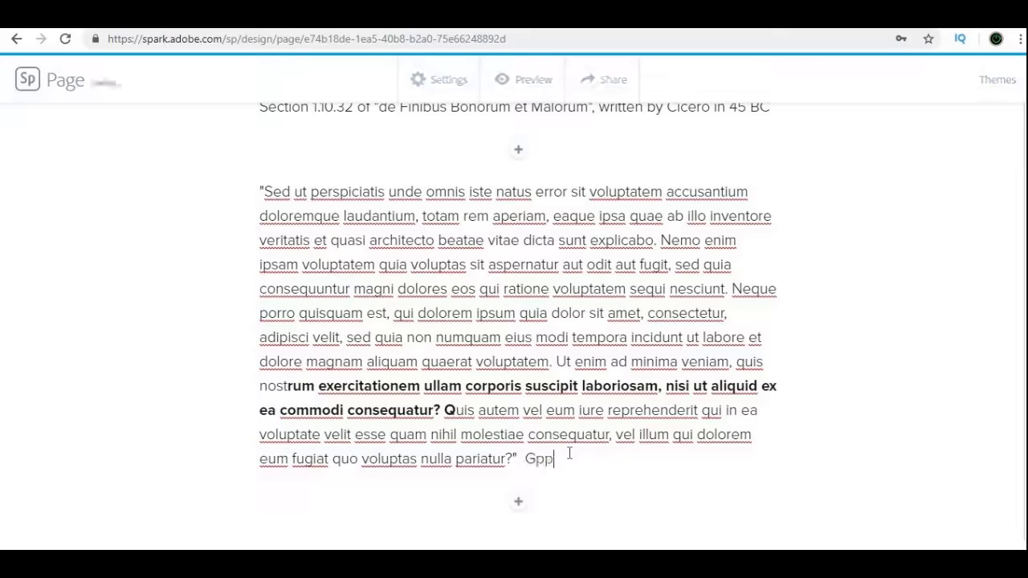
key(BackSpace)
key(BackSpace)
text(oogle)
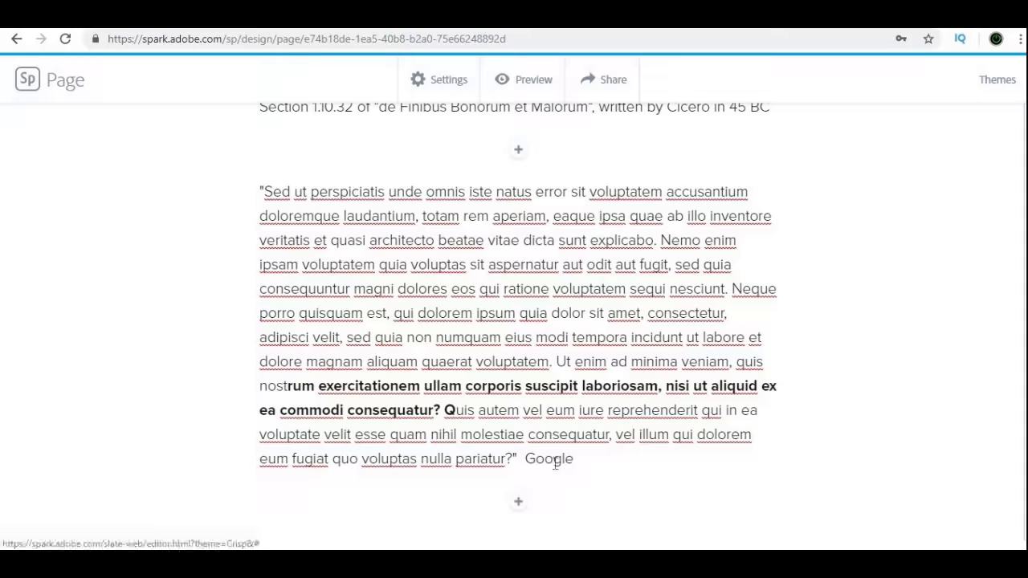
triple_click(555, 464)
double_click(553, 460)
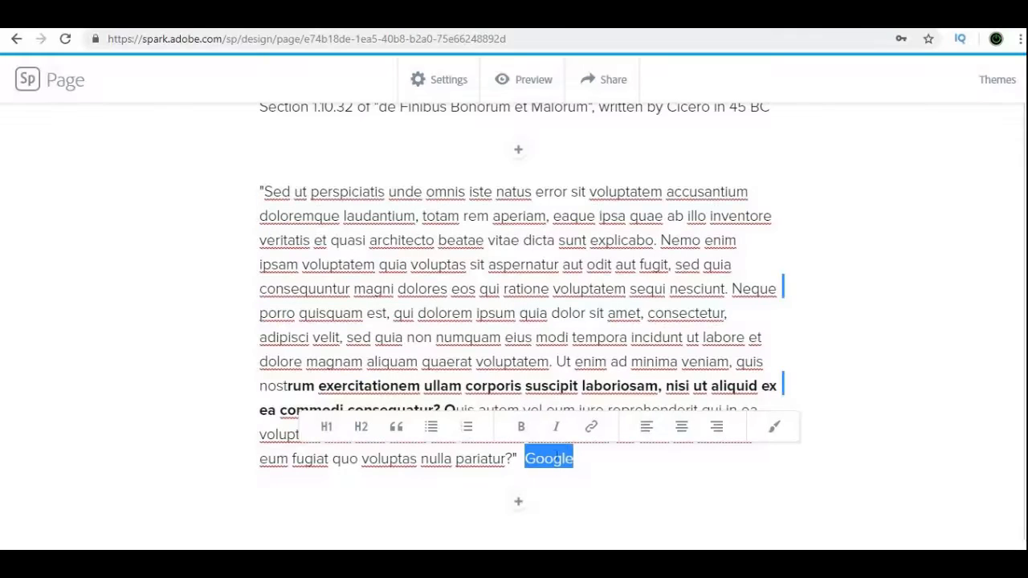
click(598, 435)
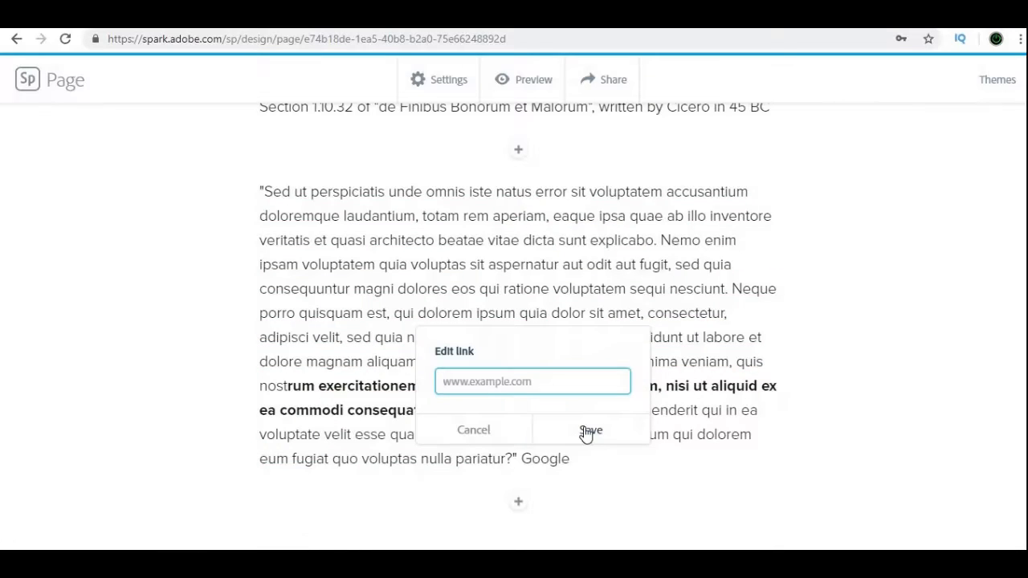
text(www/gp)
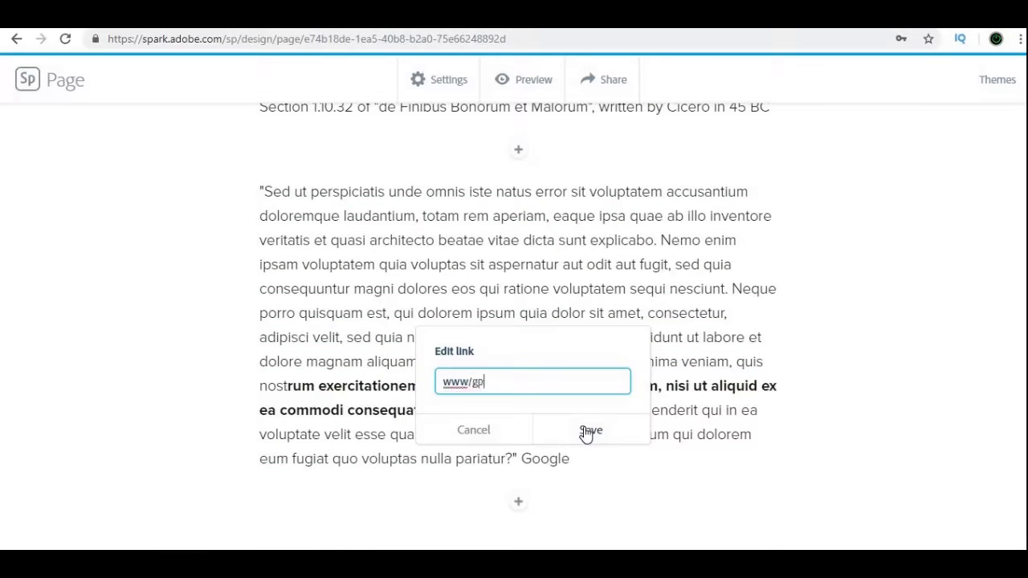
key(BackSpace)
key(BackSpace)
text(.google.com)
click(589, 432)
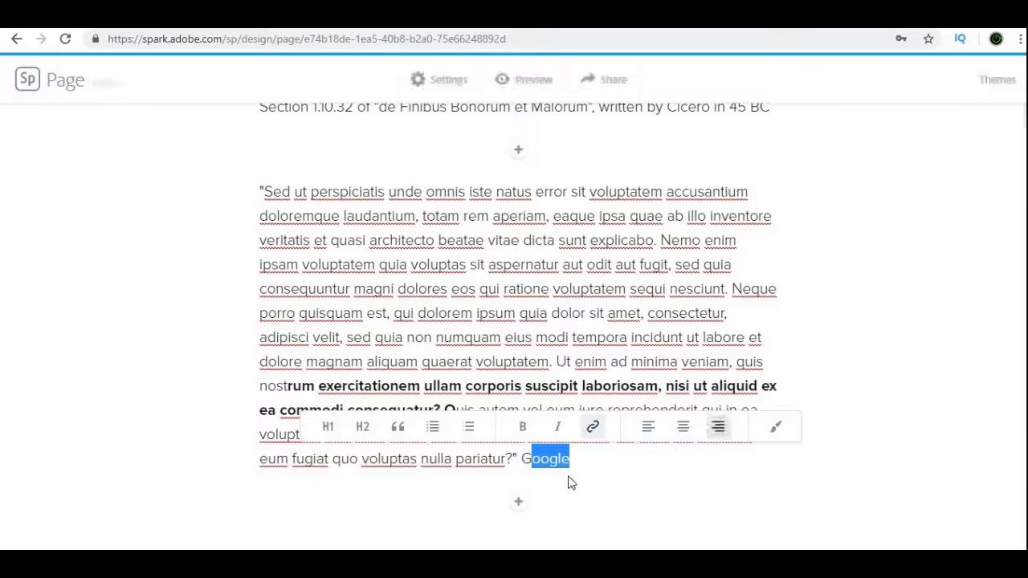
click(560, 459)
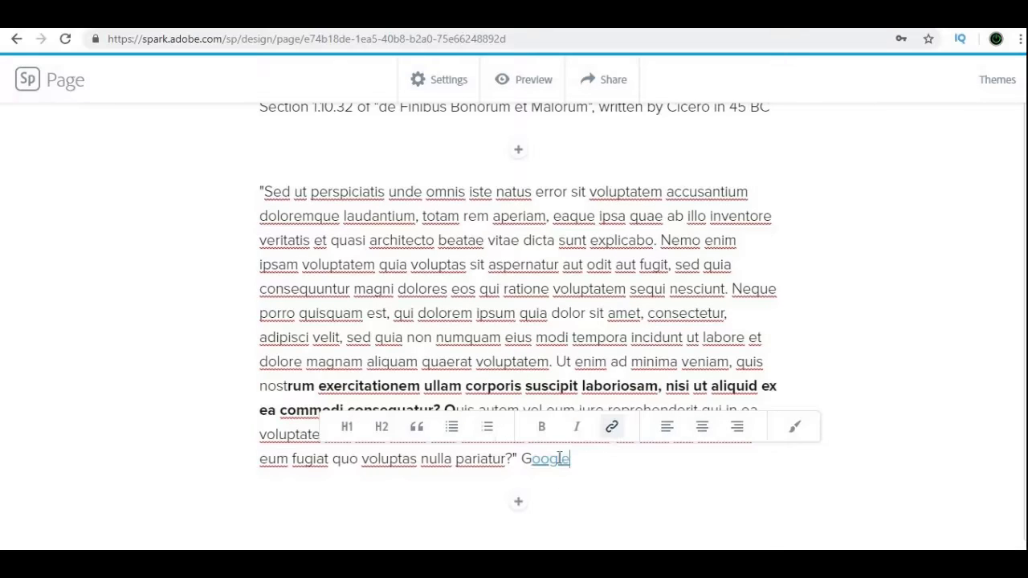
click(518, 508)
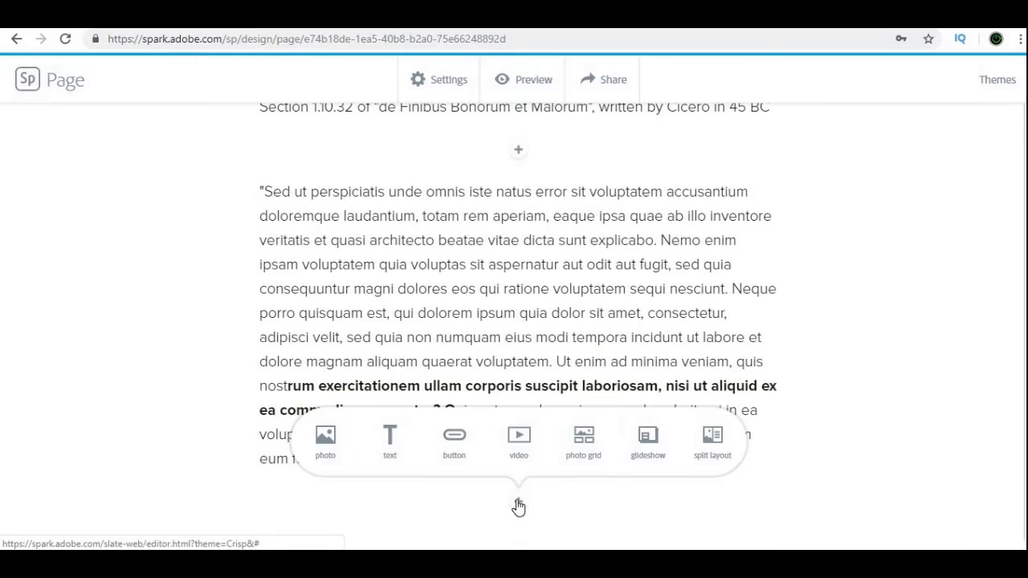
click(455, 440)
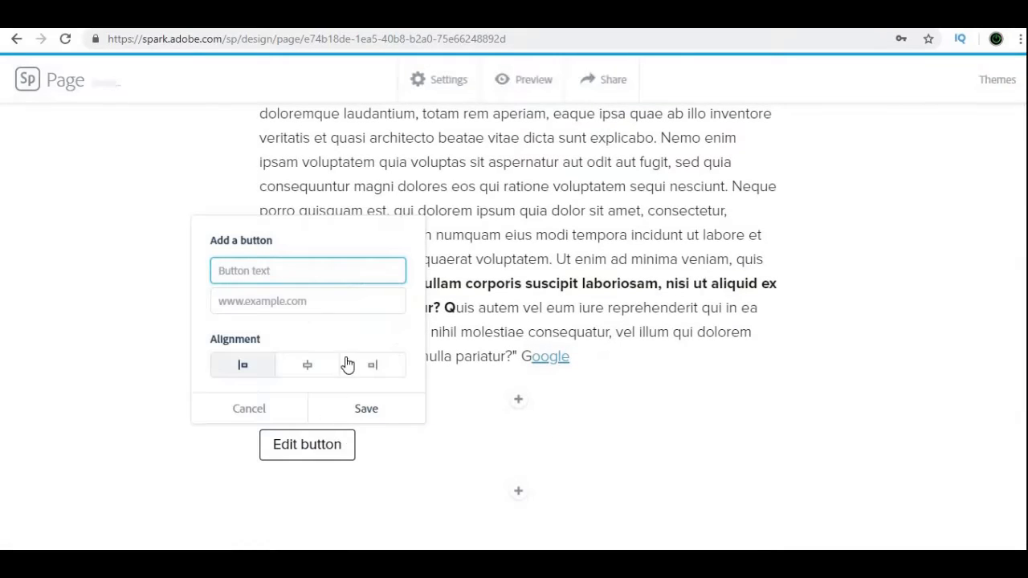
text(Gppg)
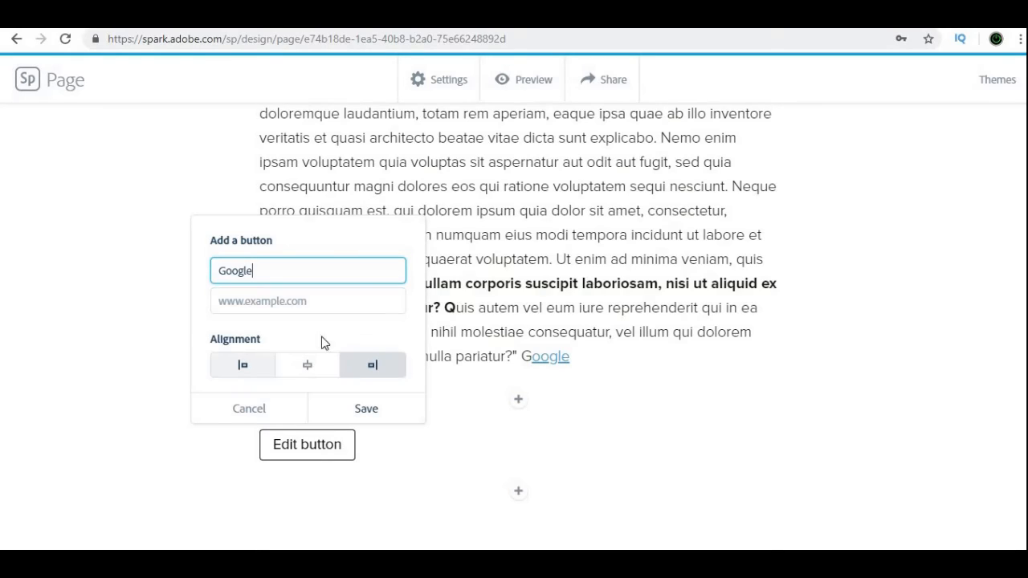
click(321, 294)
text(www)
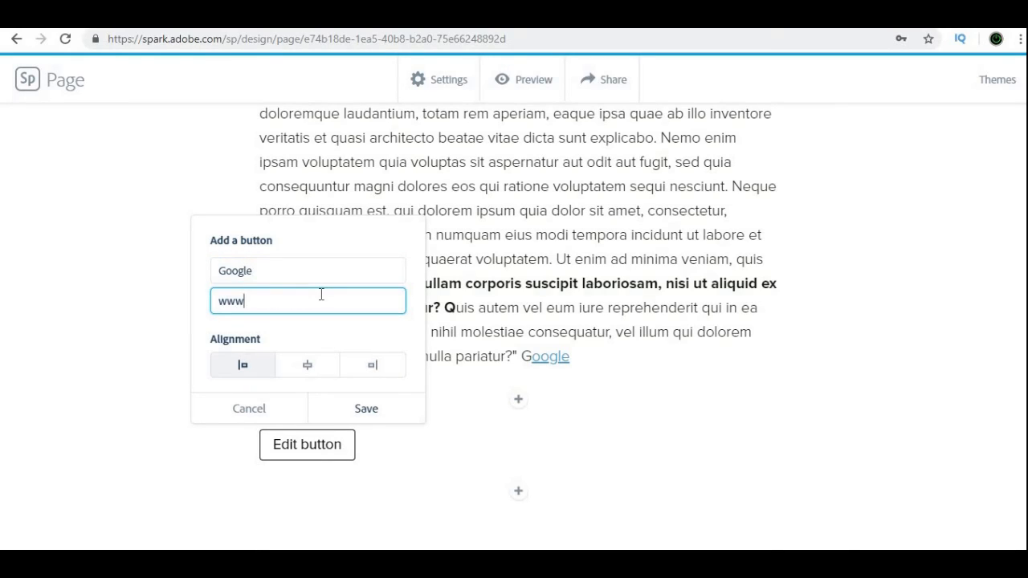
text(.google.com)
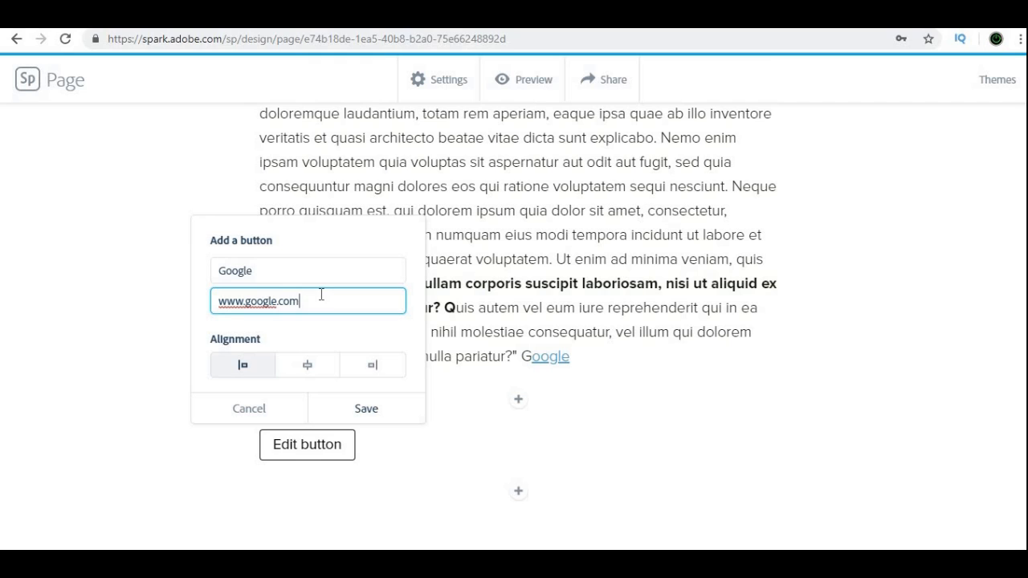
click(347, 416)
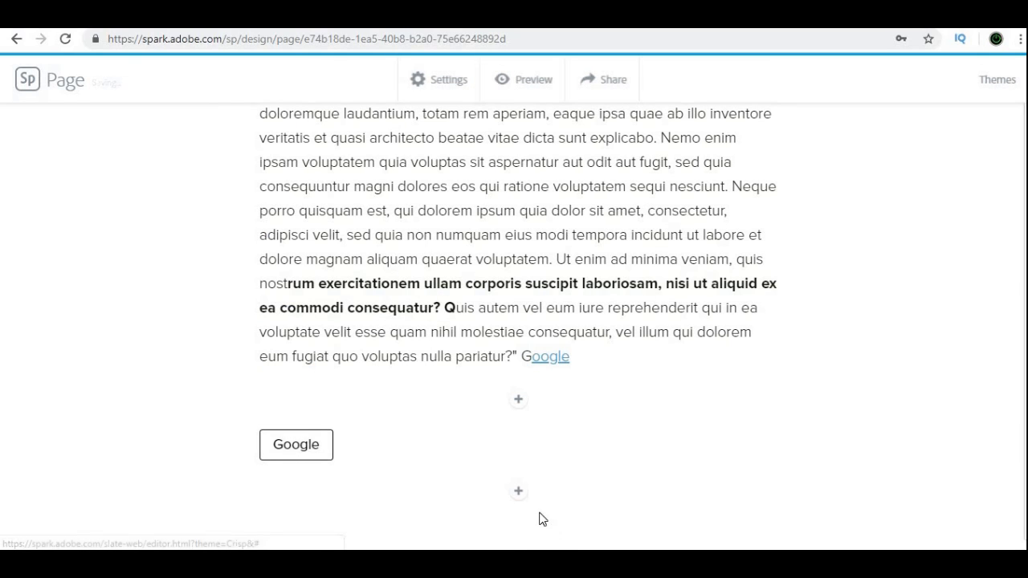
Embed the copied YouTube link youtube.com/watch?v=gm4WBLjLRX4 as a video below the Google button and save it.
click(517, 493)
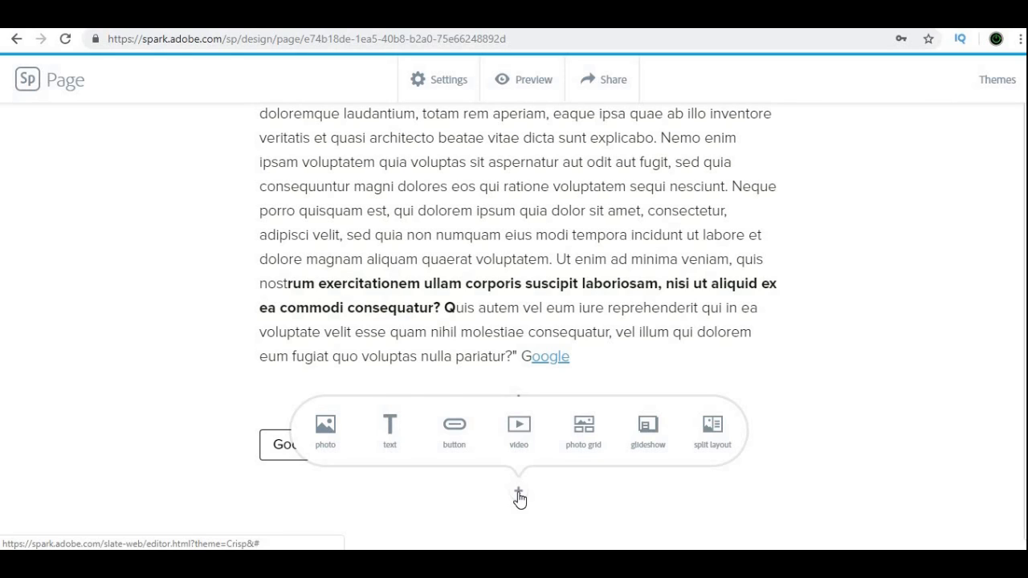
click(532, 440)
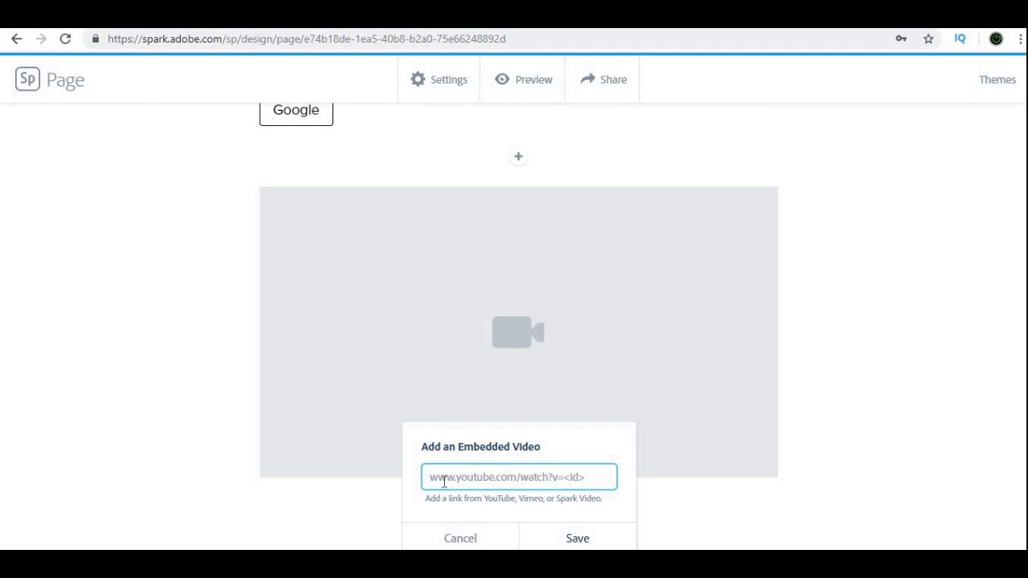
key(ctrl+v)
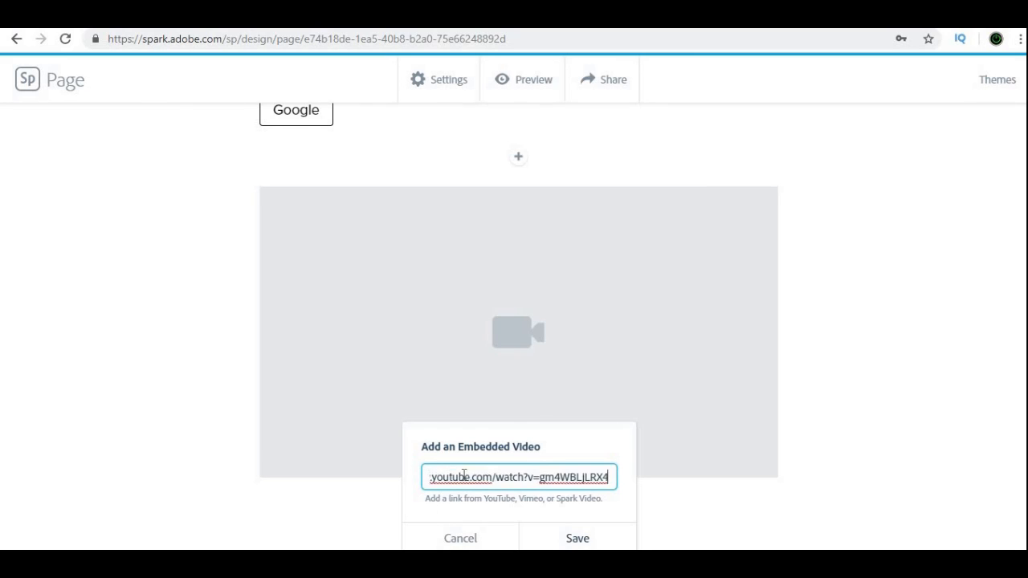
click(576, 542)
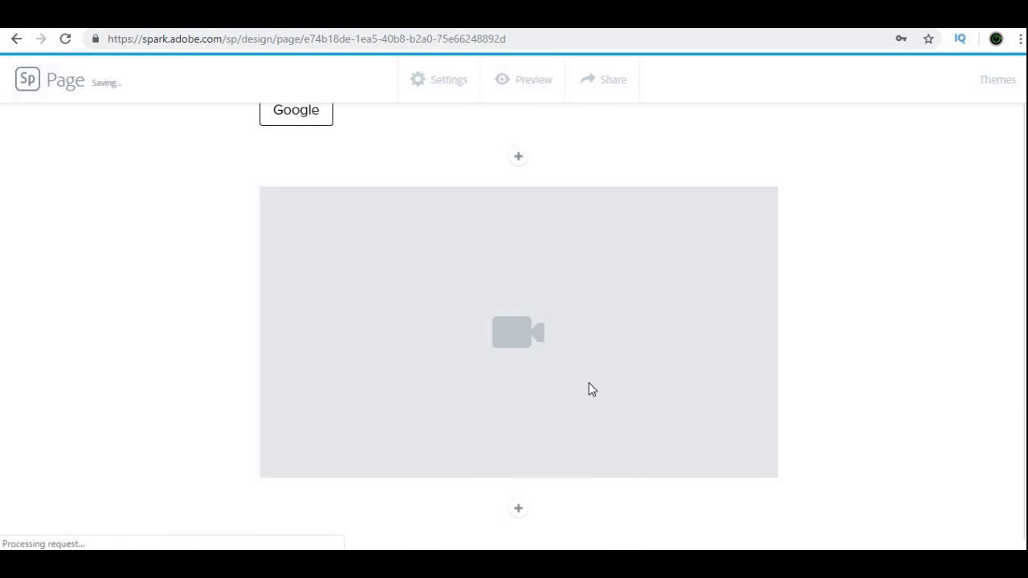
scroll(590, 379, up, 2)
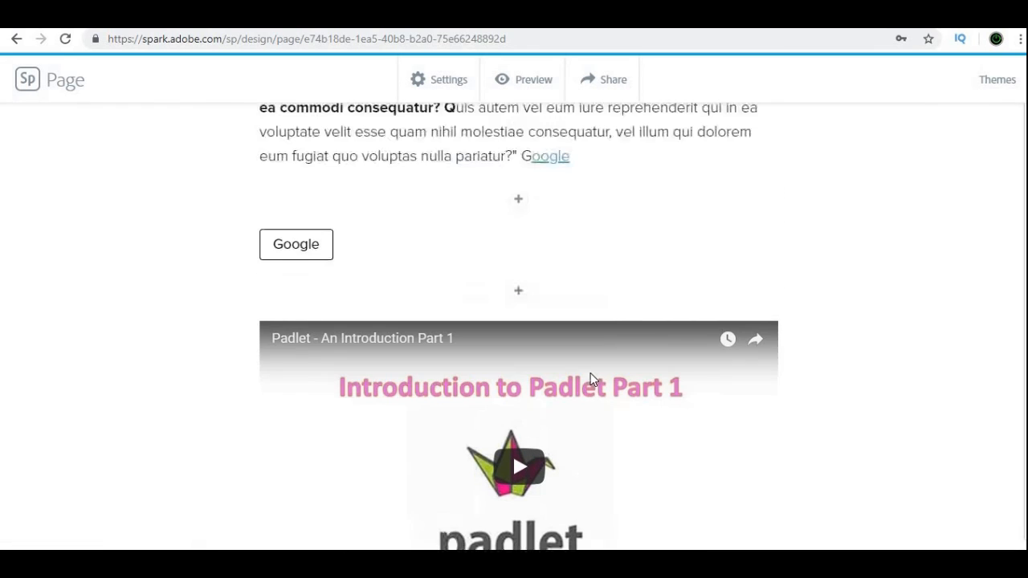
scroll(591, 379, up, 2)
Add a photo grid below the video with the motherboard, woman with laptop, dark keyboard and coffee pot photos from the computers results.
scroll(592, 379, down, 4)
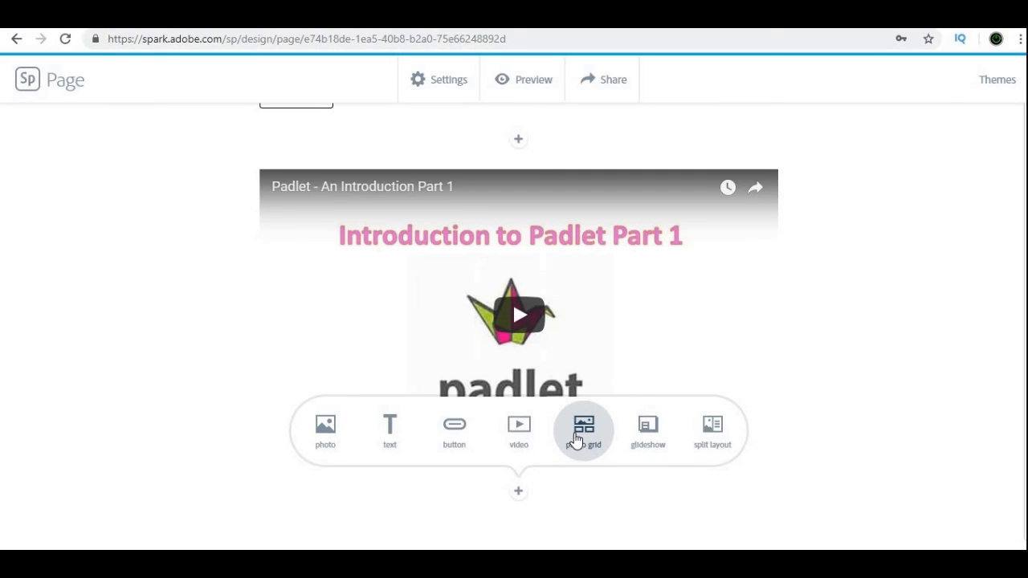
click(576, 440)
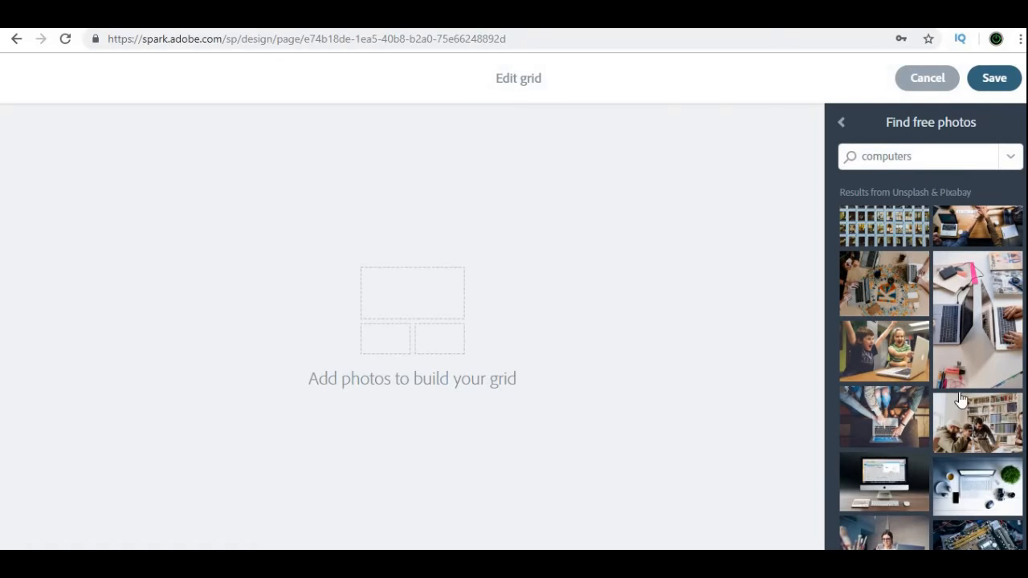
scroll(964, 401, down, 2)
click(1006, 410)
click(899, 410)
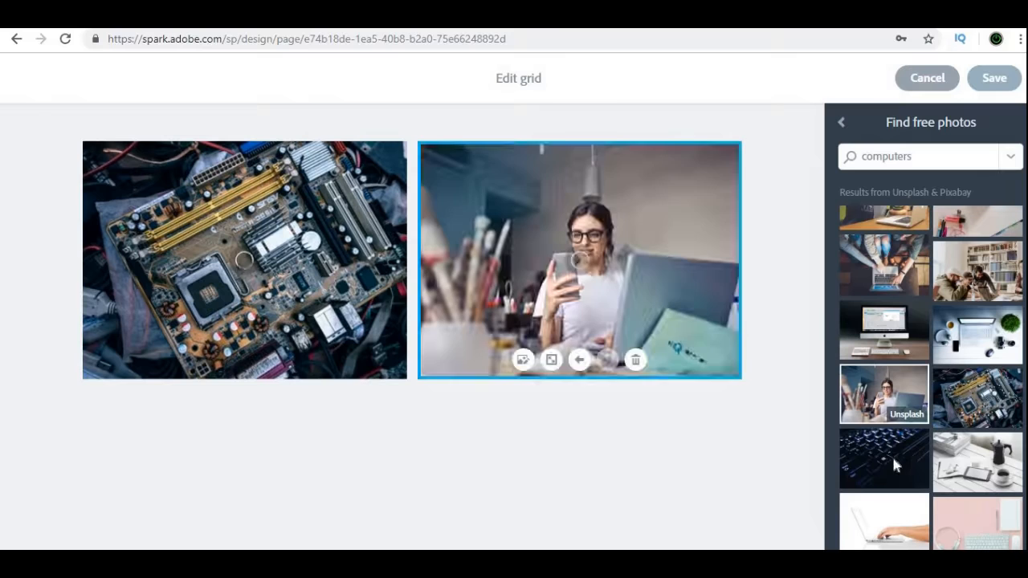
click(893, 464)
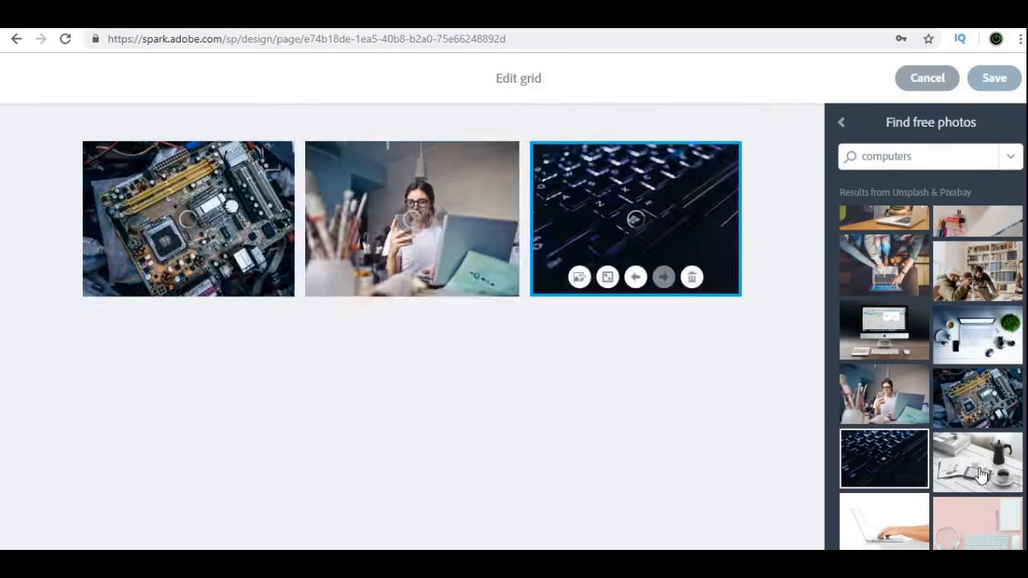
click(977, 462)
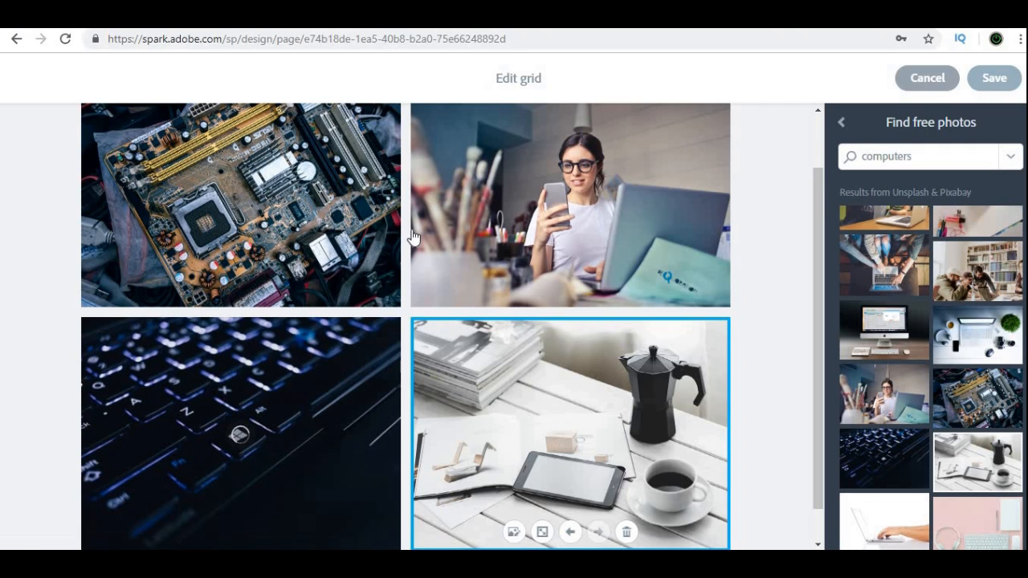
Reorder the grid by moving the coffee pot photo one place earlier and the woman with laptop photo one place later.
scroll(420, 286, down, 1)
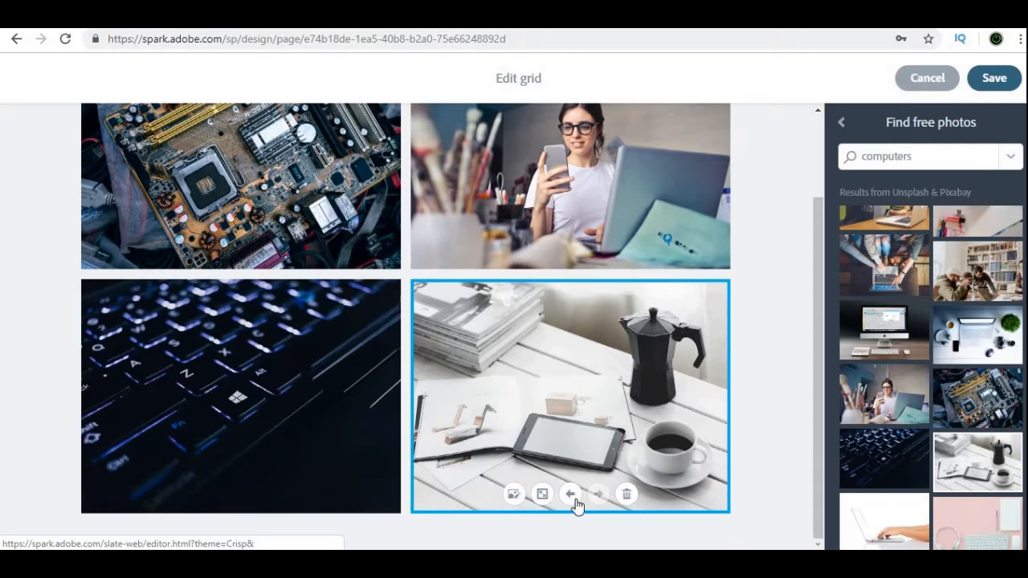
click(570, 494)
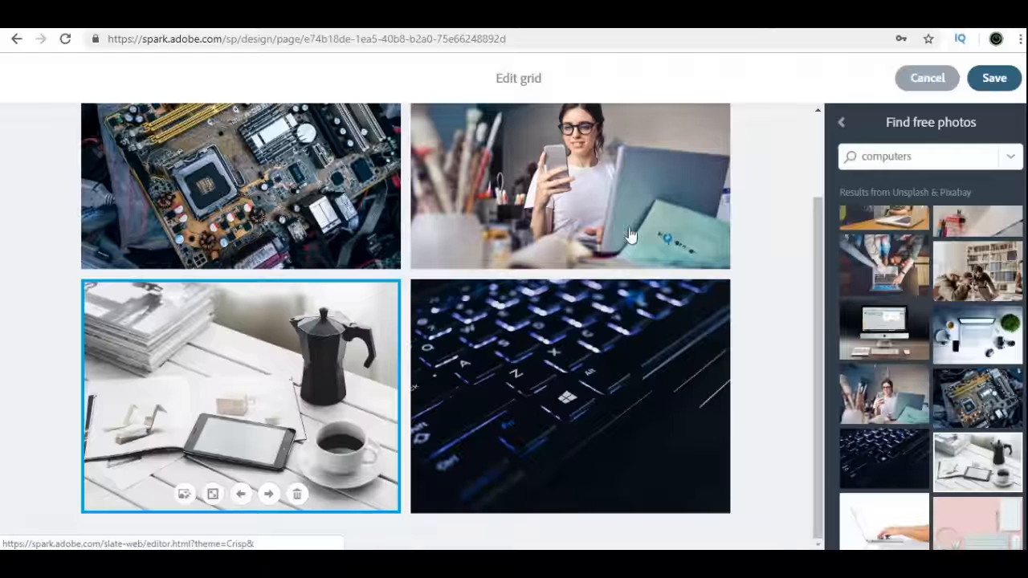
click(595, 249)
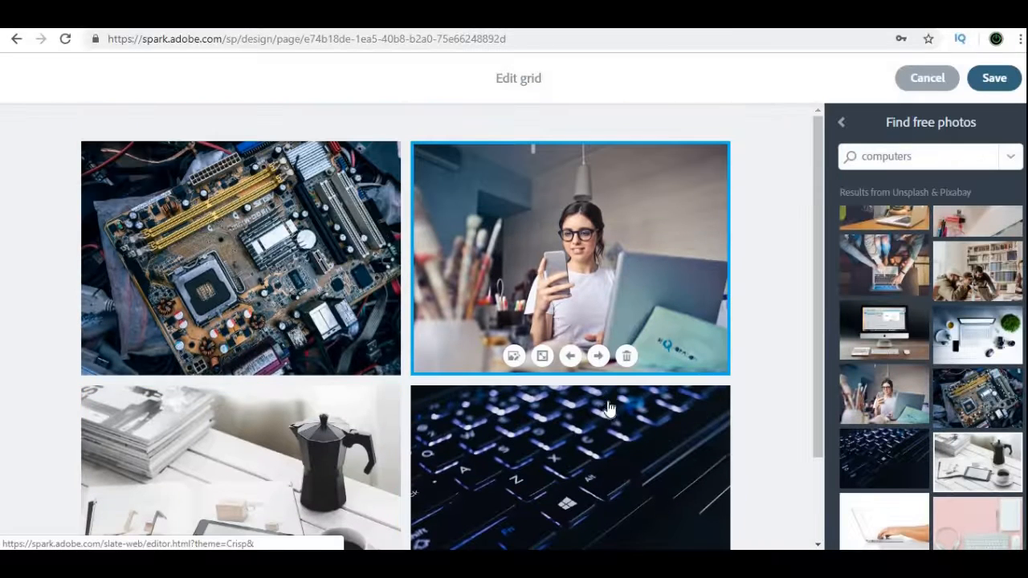
click(600, 361)
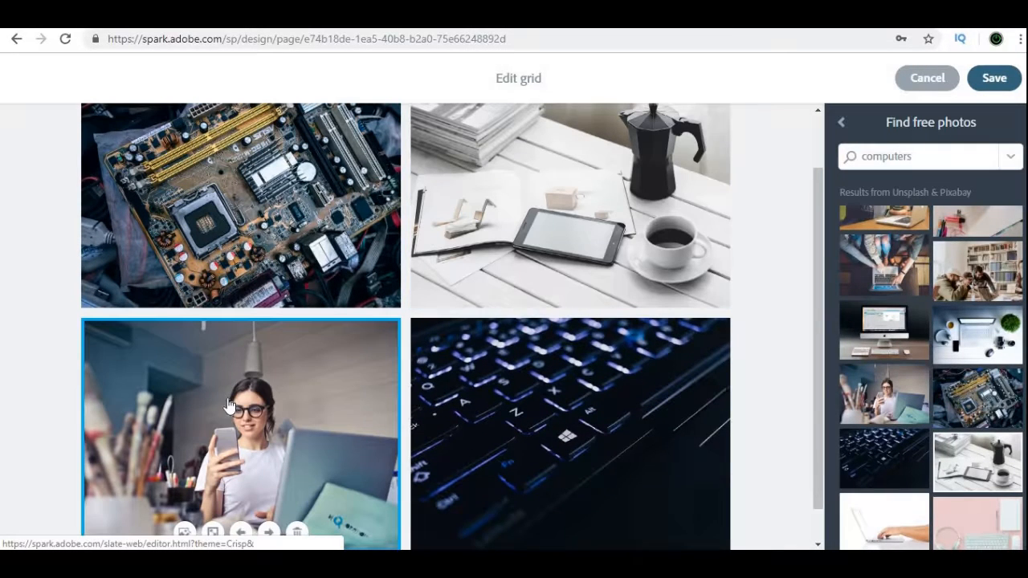
Delete the motherboard photo from the grid, add the dark keyboard photo a second time and save the grid.
click(321, 285)
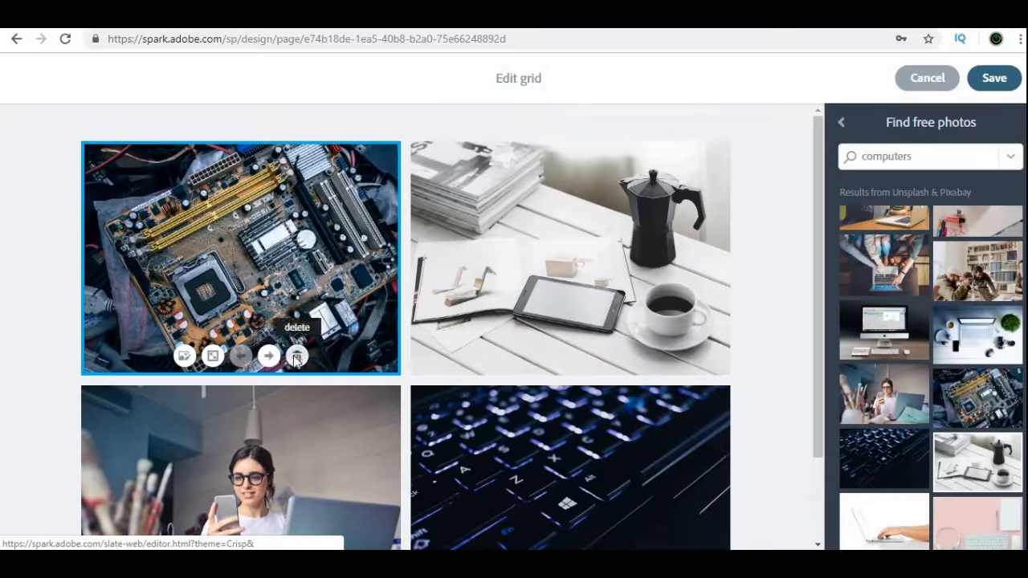
click(296, 356)
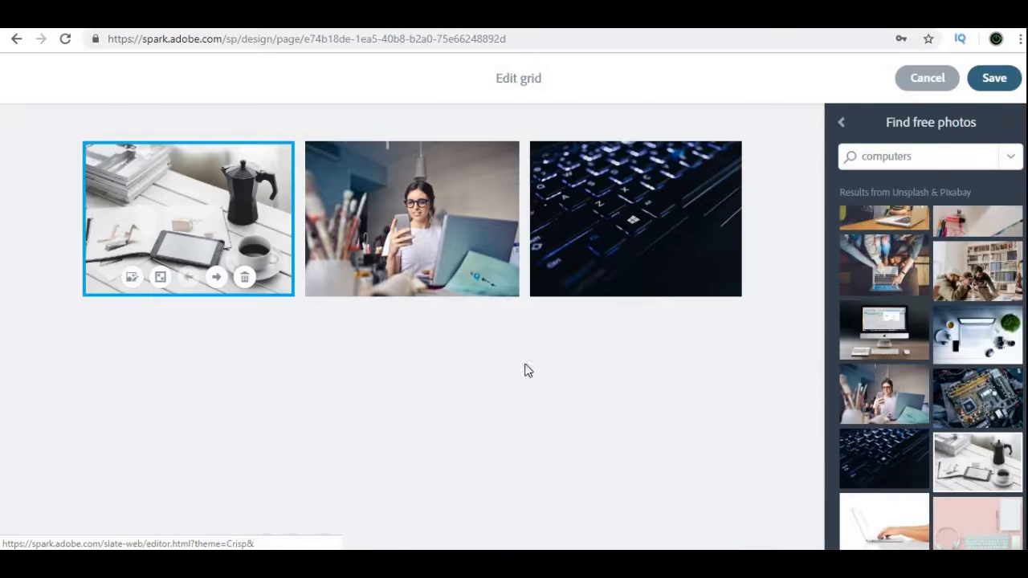
click(875, 457)
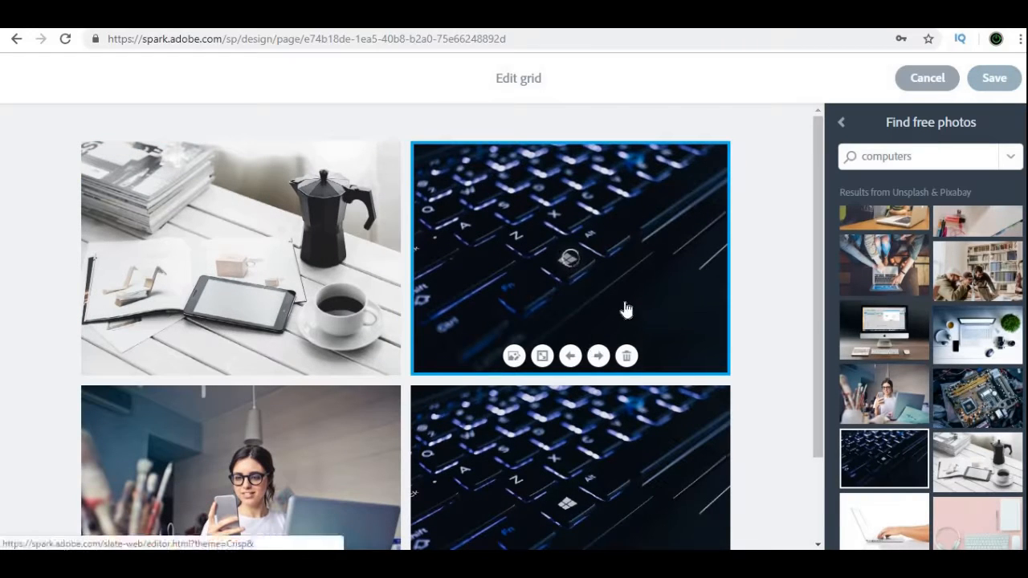
scroll(622, 309, down, 2)
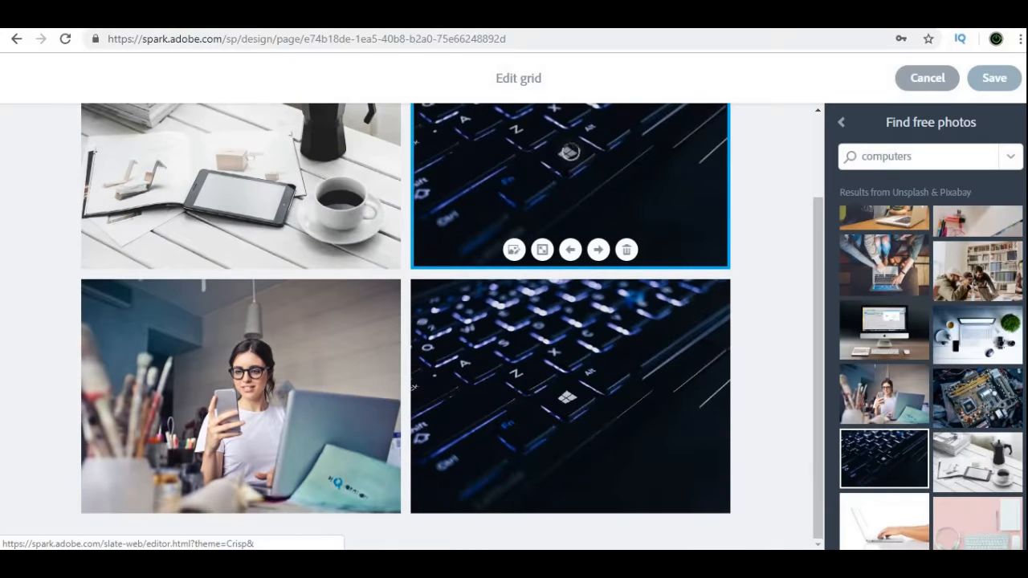
click(989, 78)
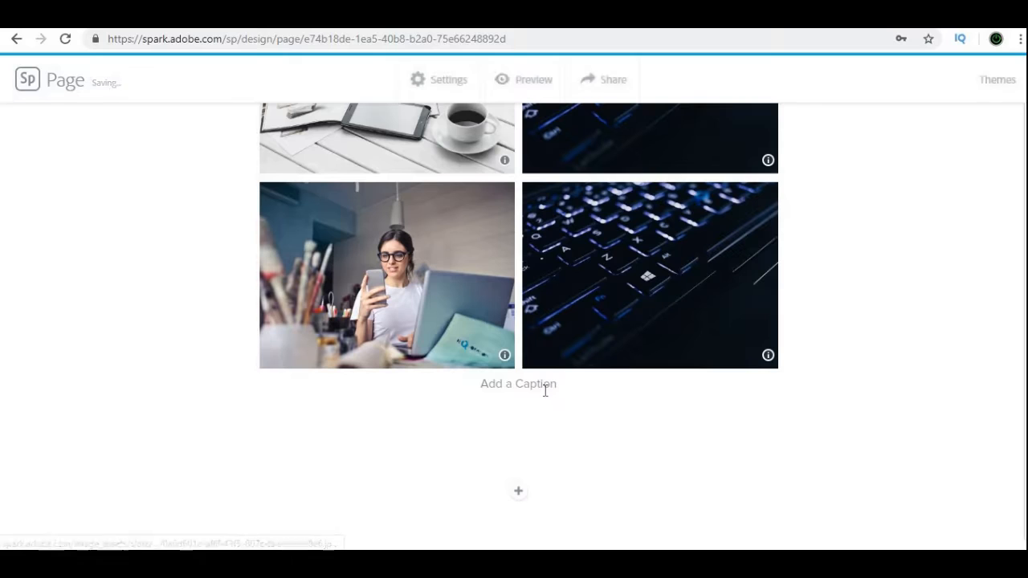
Give the photo grid the caption "Computer Technology".
click(545, 389)
text(C)
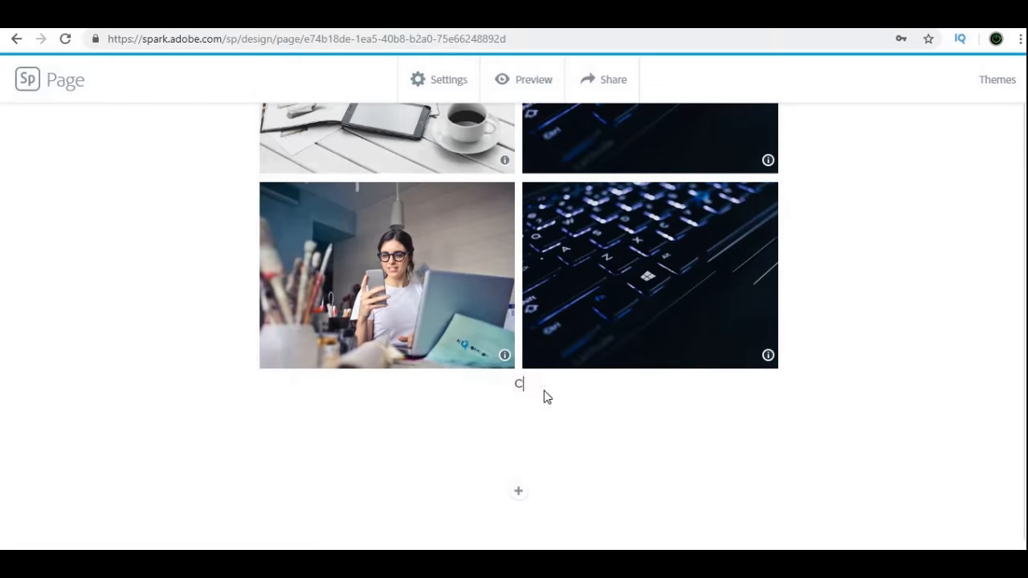
text(omputer Technology)
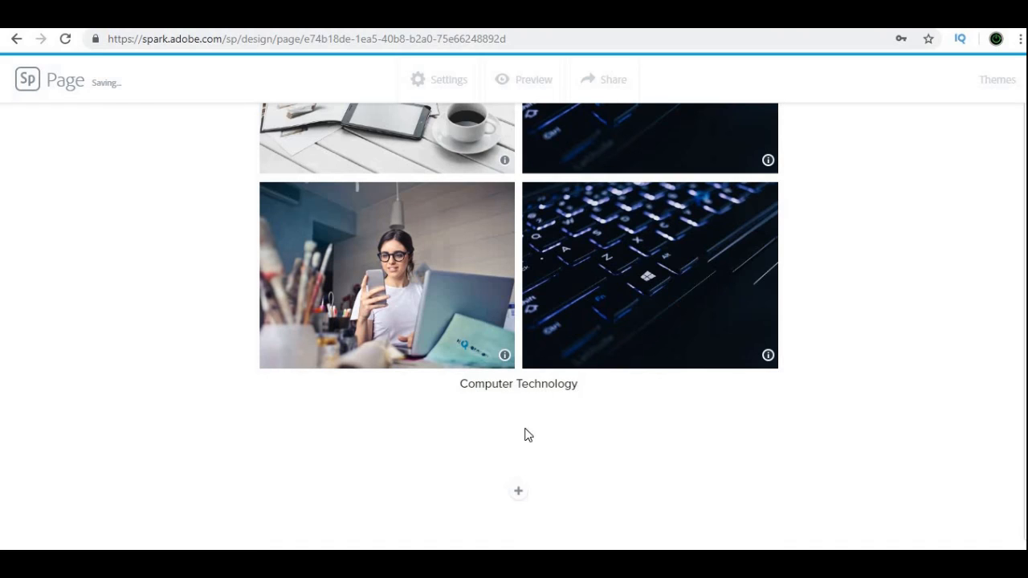
Add and save a glideshow below the grid with computer photos, including the motherboard, the laptop with notebook and pen, and the hands on a laptop.
click(513, 495)
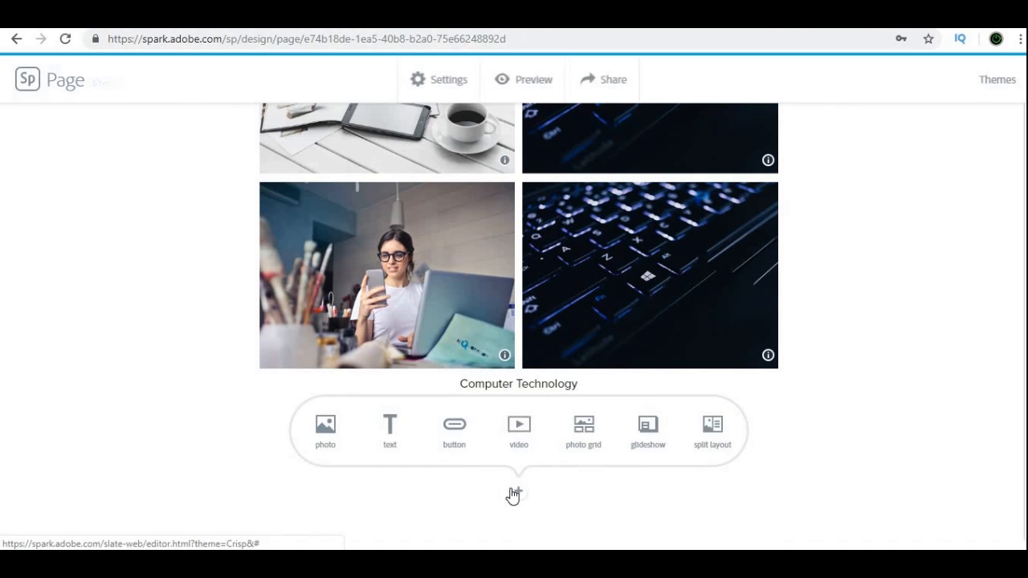
click(641, 432)
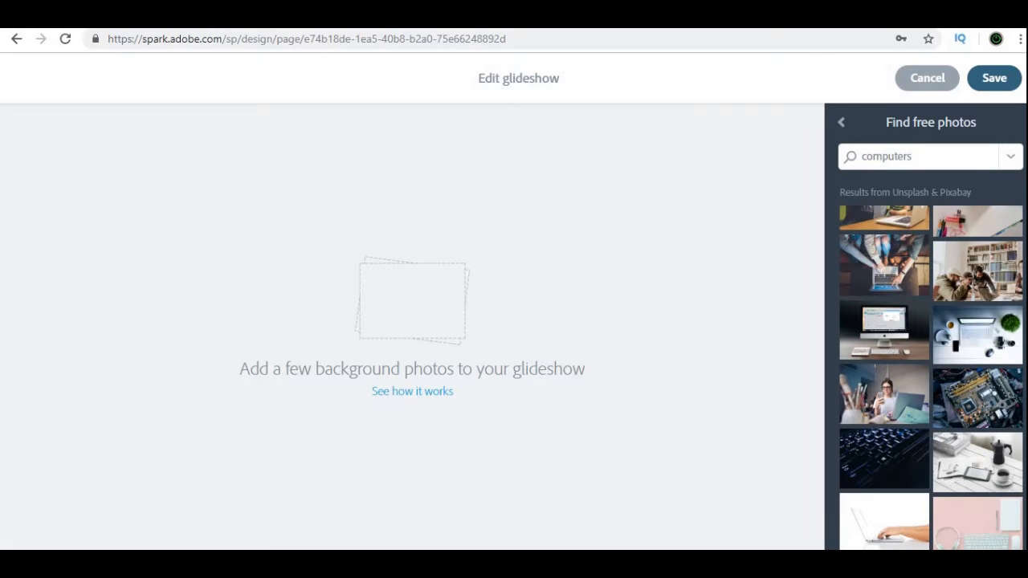
click(993, 385)
scroll(980, 390, down, 2)
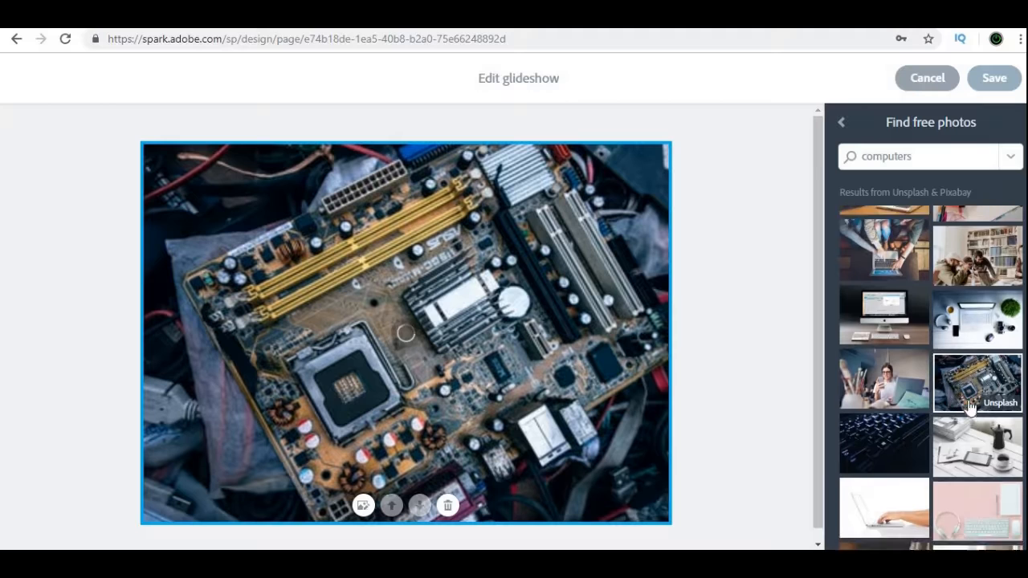
click(972, 393)
click(900, 423)
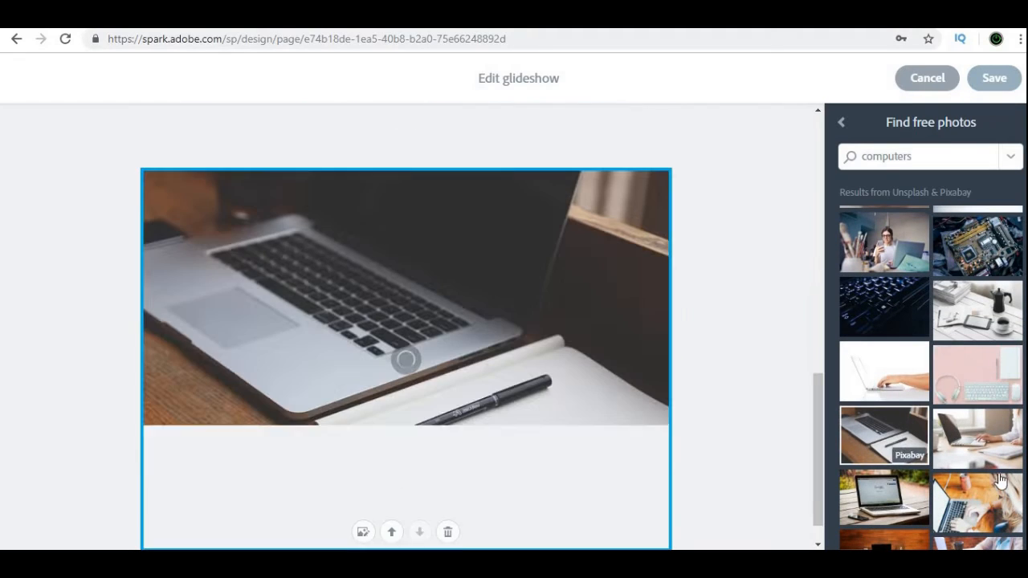
click(996, 450)
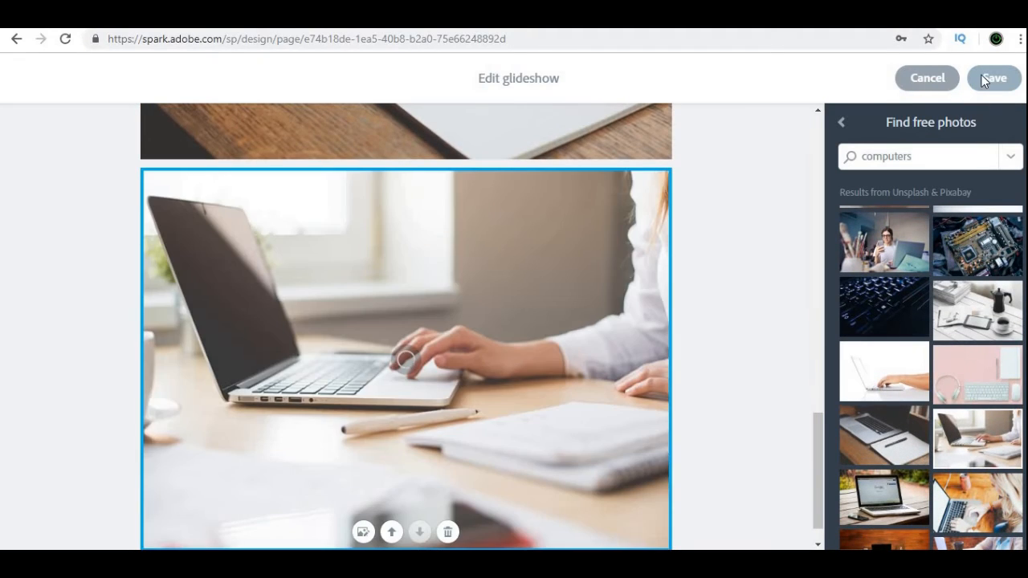
click(984, 78)
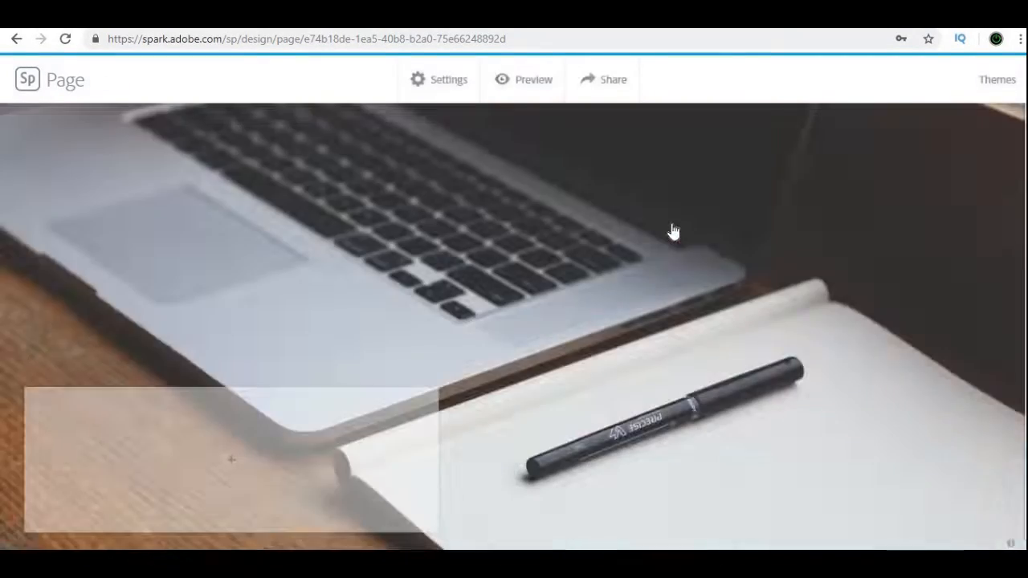
scroll(673, 232, down, 10)
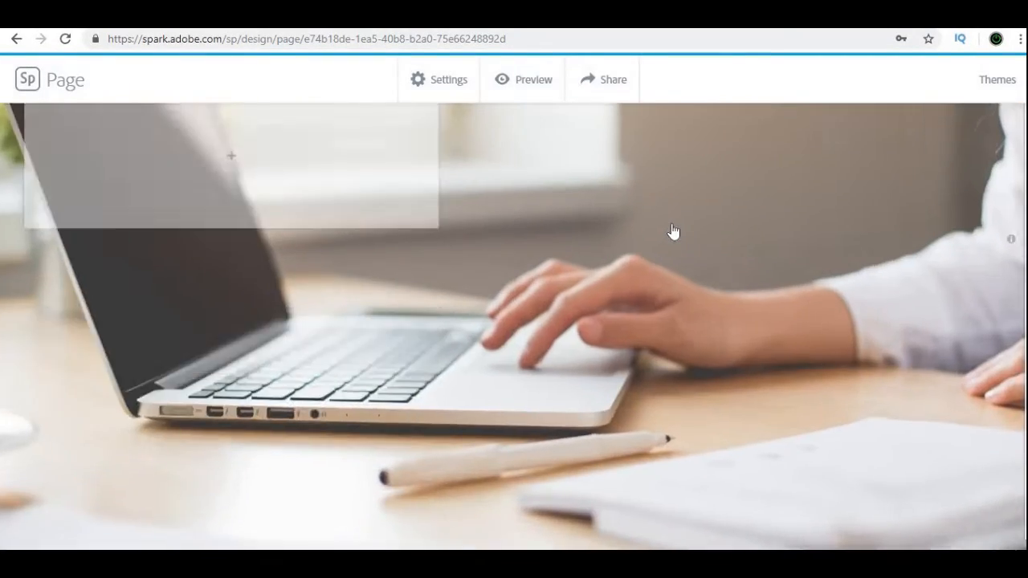
scroll(673, 232, down, 5)
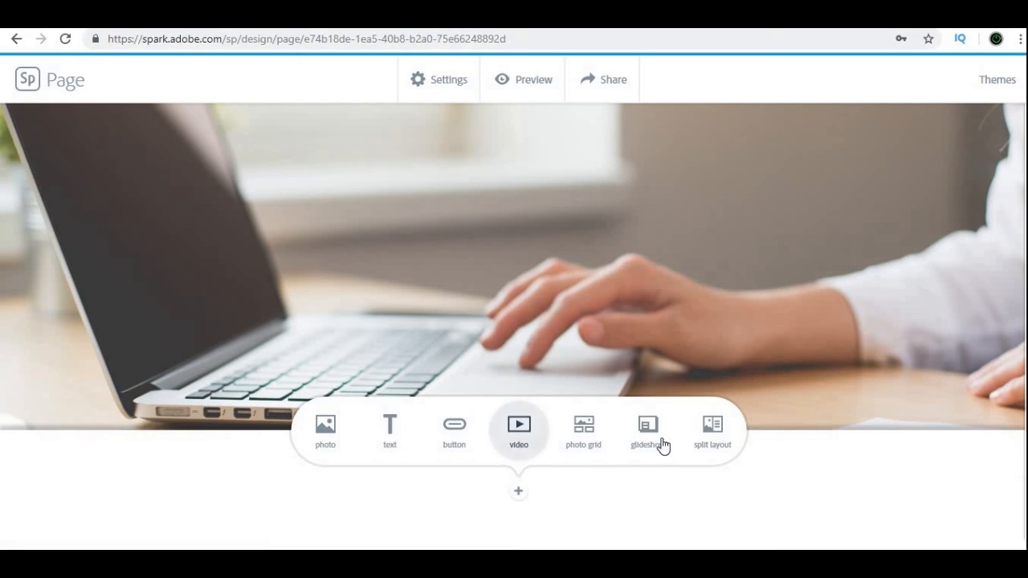
Add a split layout below the glideshow and fill its image half with the free photo of the laptop displaying Google.
click(710, 440)
click(259, 322)
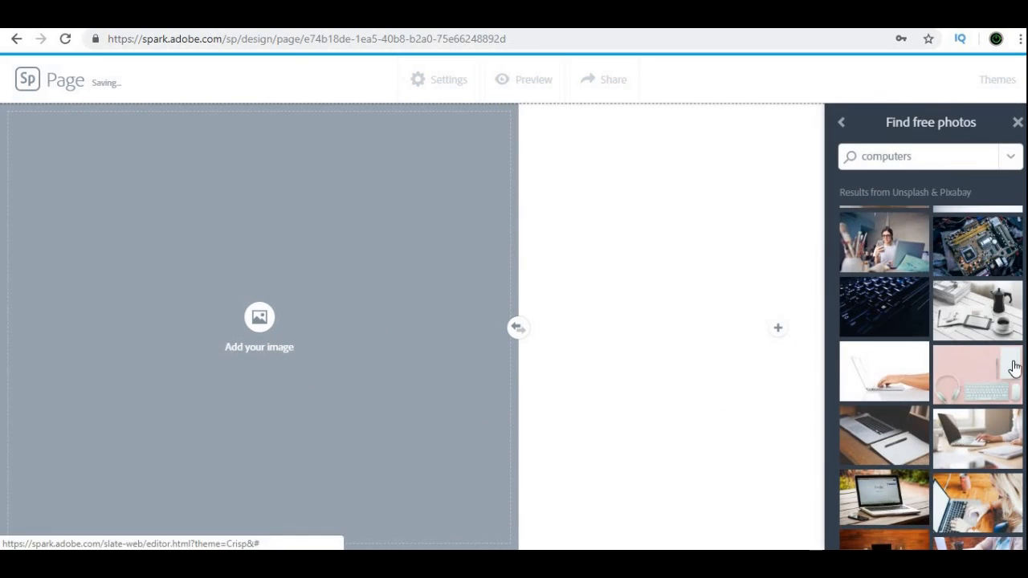
scroll(932, 397, down, 3)
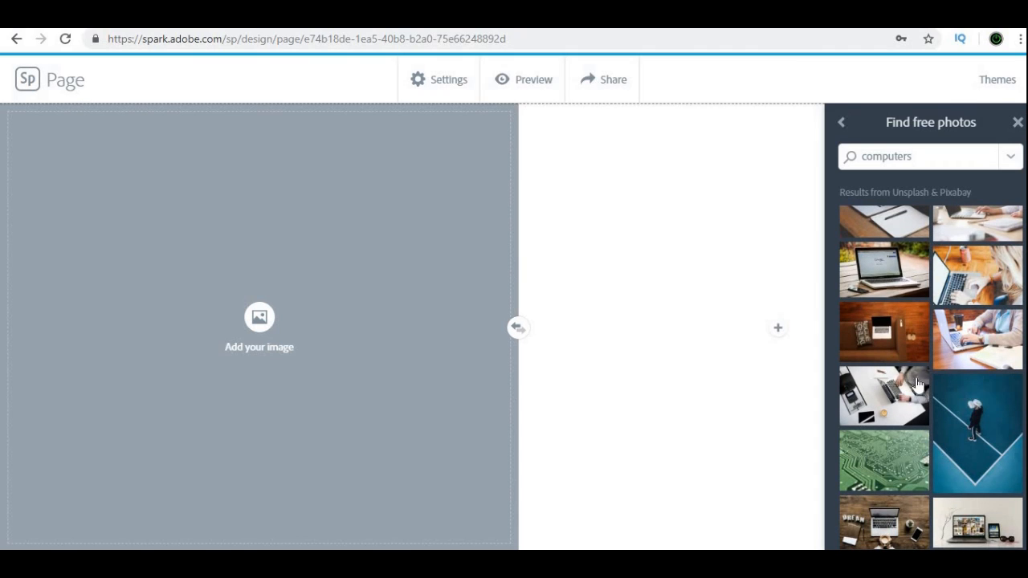
click(884, 285)
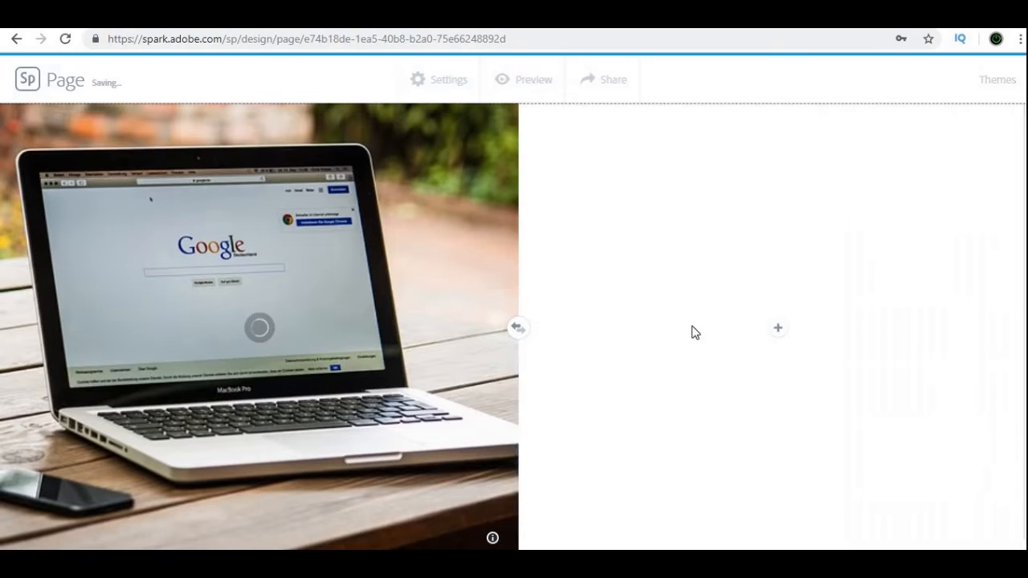
Add a text block to the empty half of the split layout and paste in the copied "de Finibus Bonorum et Malorum" passage.
click(779, 338)
click(766, 330)
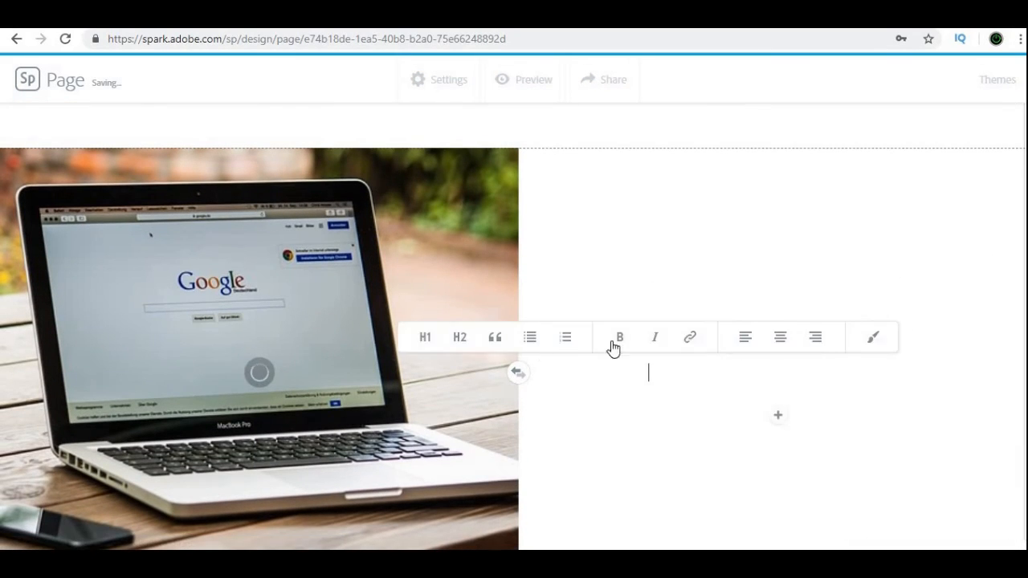
right_click(687, 373)
click(811, 278)
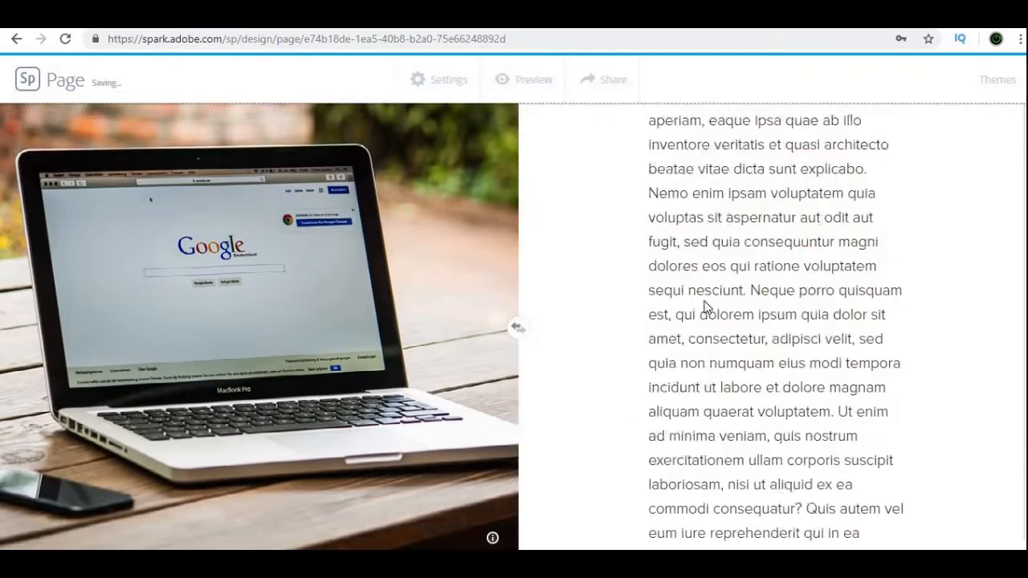
scroll(704, 307, up, 10)
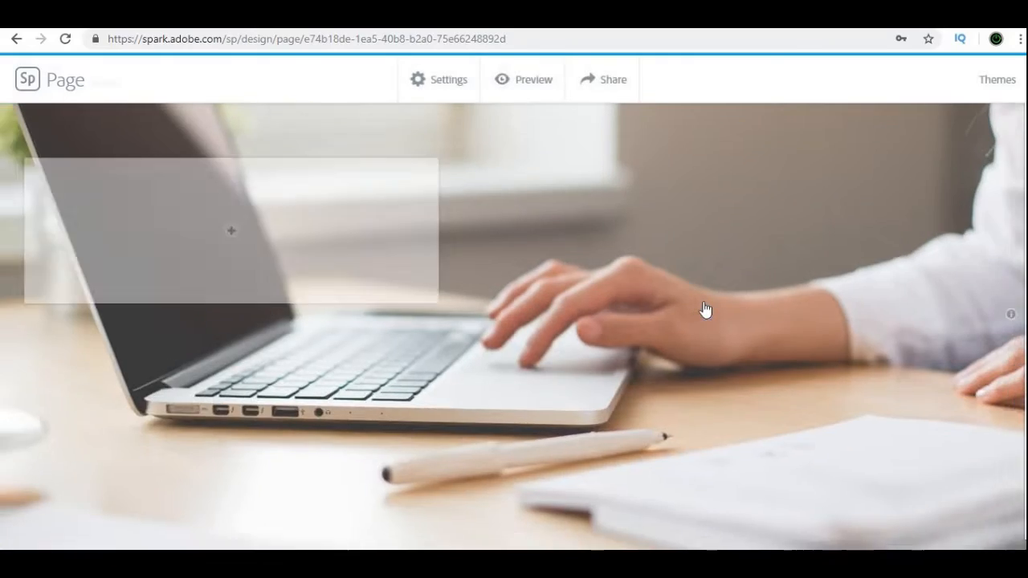
scroll(704, 307, down, 10)
click(519, 492)
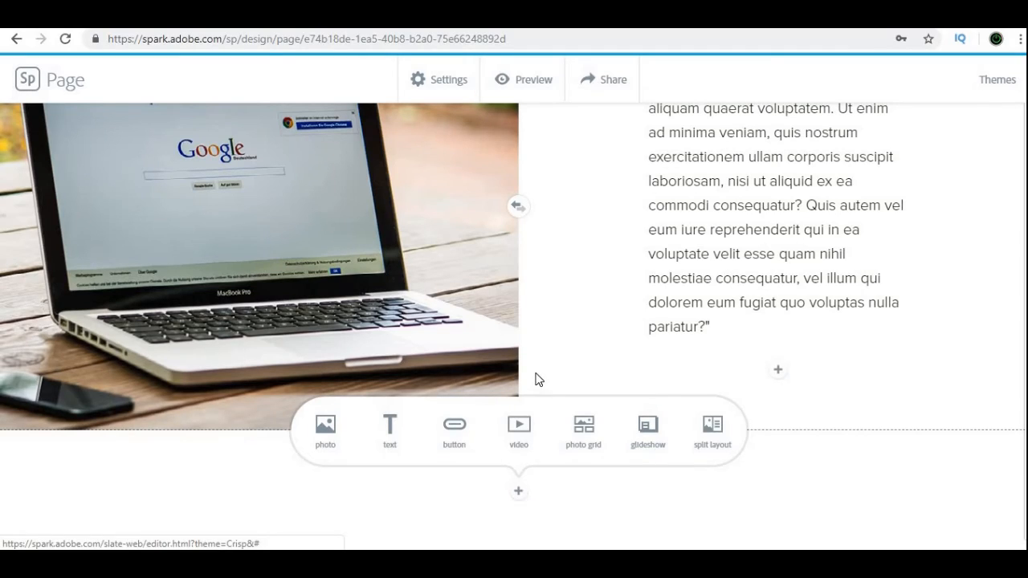
Preview the whole page from the title through the text, links, video, photo grid, glideshow and split layout, and close the preview.
scroll(538, 379, up, 10)
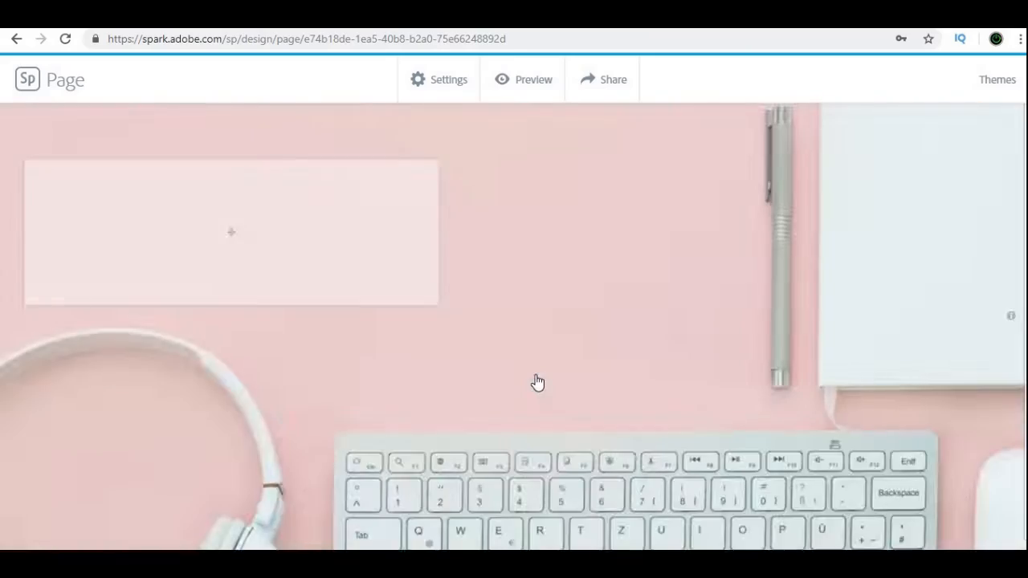
scroll(538, 382, up, 15)
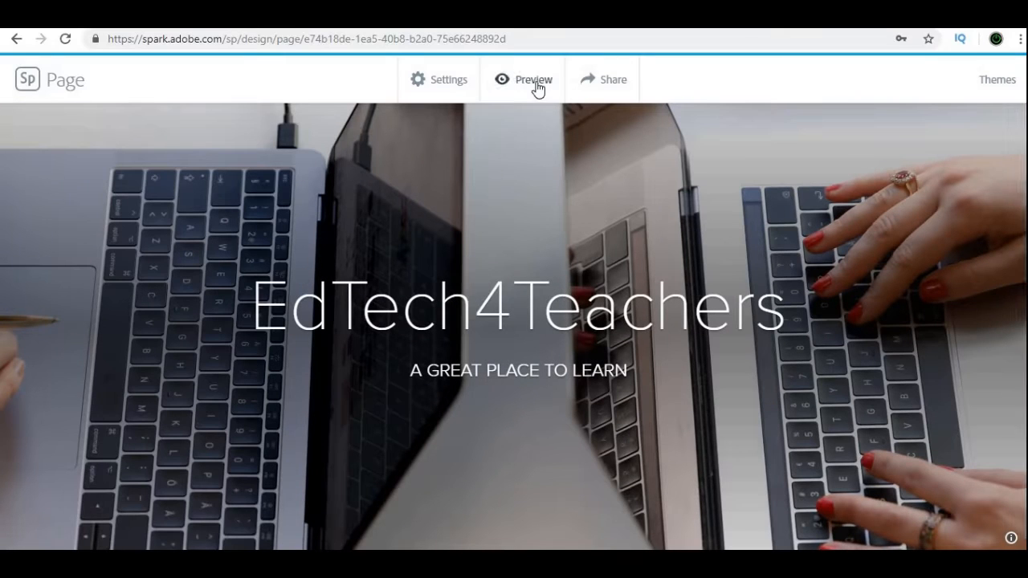
click(534, 80)
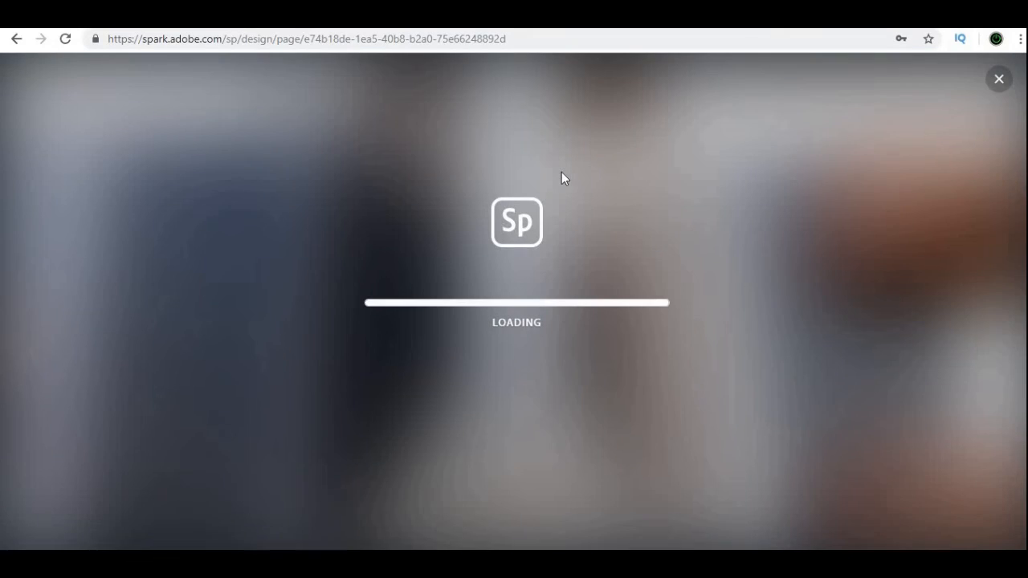
scroll(564, 175, down, 2)
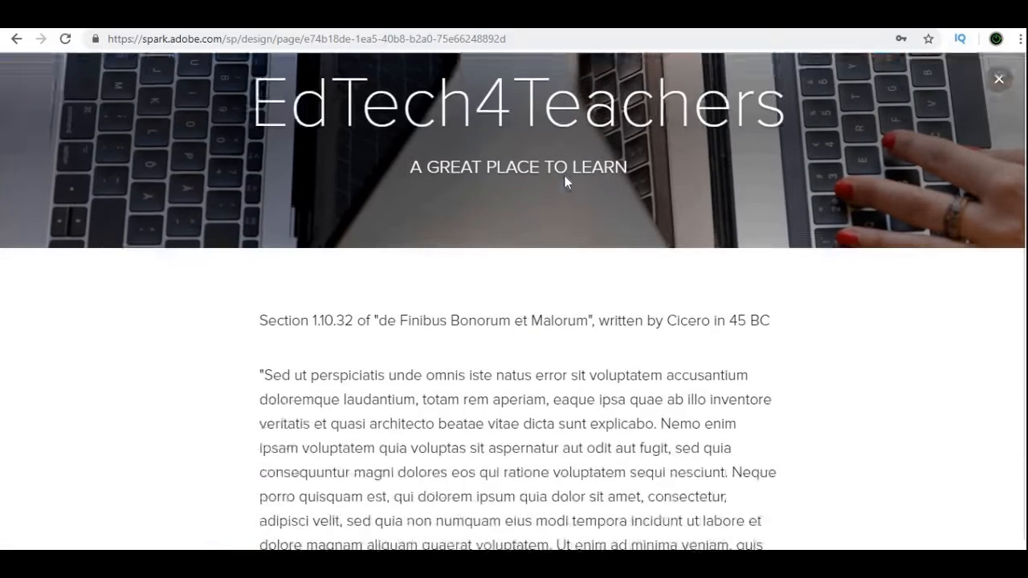
scroll(563, 181, down, 4)
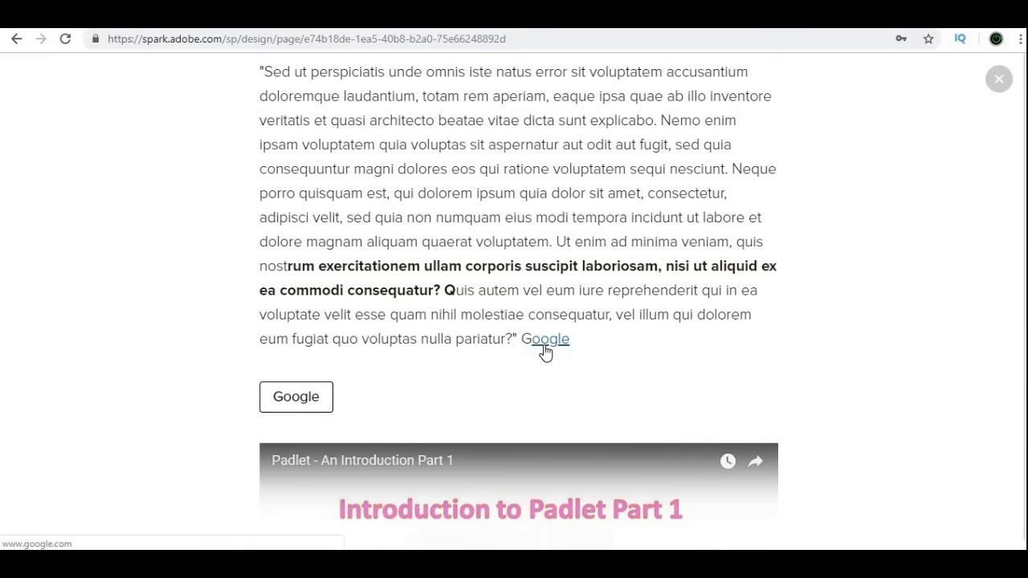
scroll(545, 351, down, 1)
scroll(281, 327, down, 2)
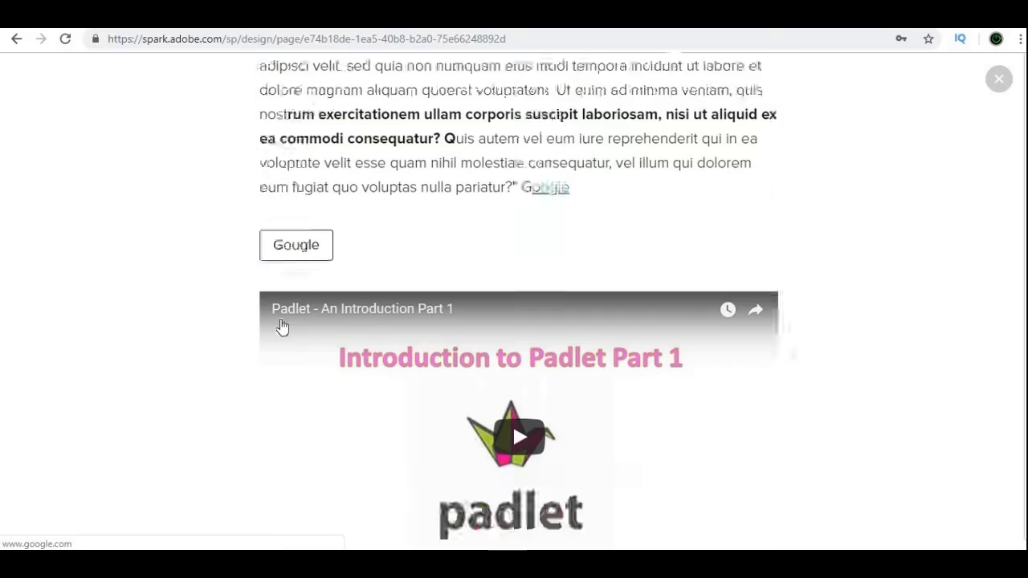
scroll(281, 327, down, 1)
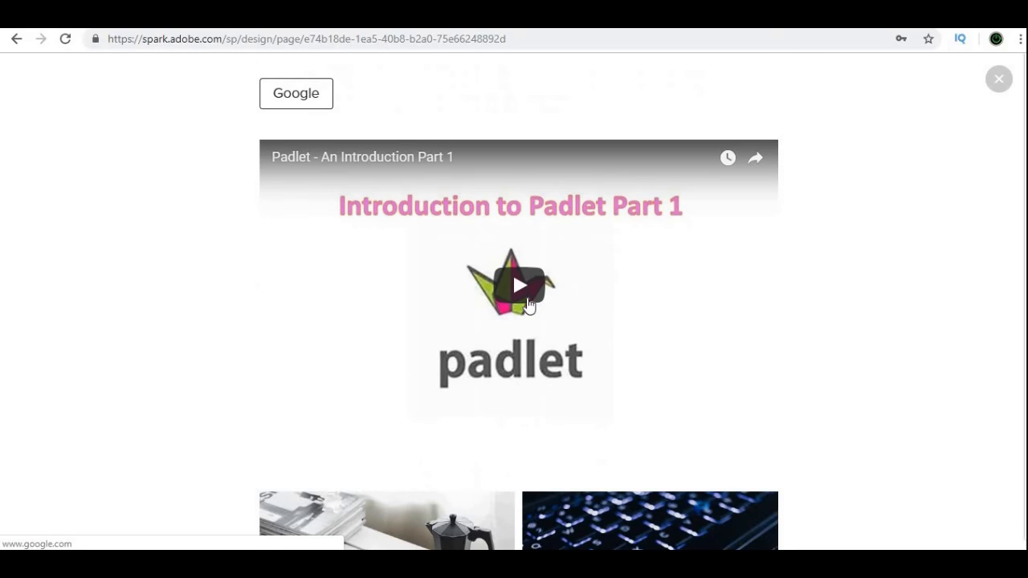
scroll(543, 303, down, 2)
scroll(542, 303, down, 6)
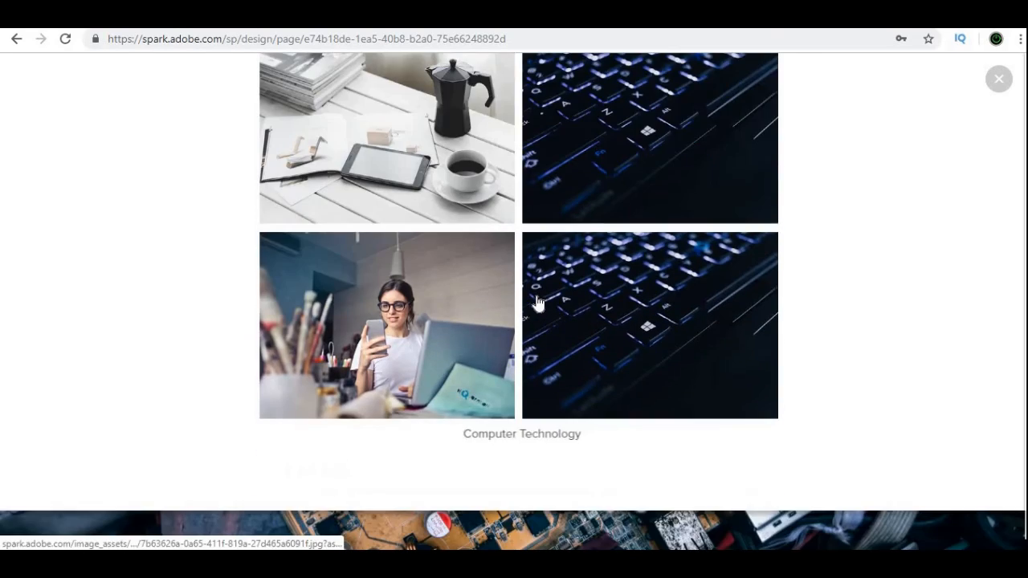
scroll(536, 304, down, 8)
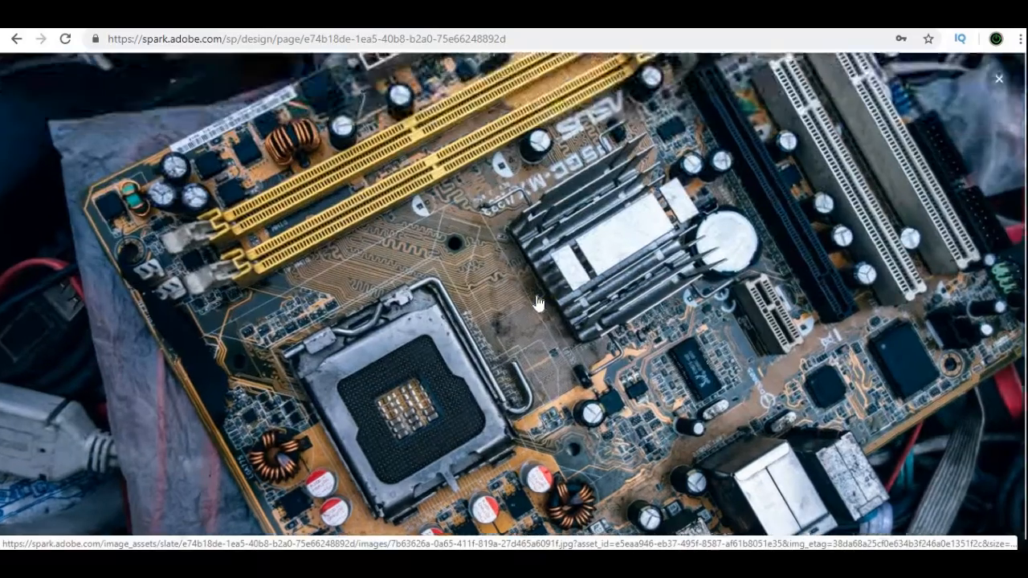
scroll(536, 303, down, 8)
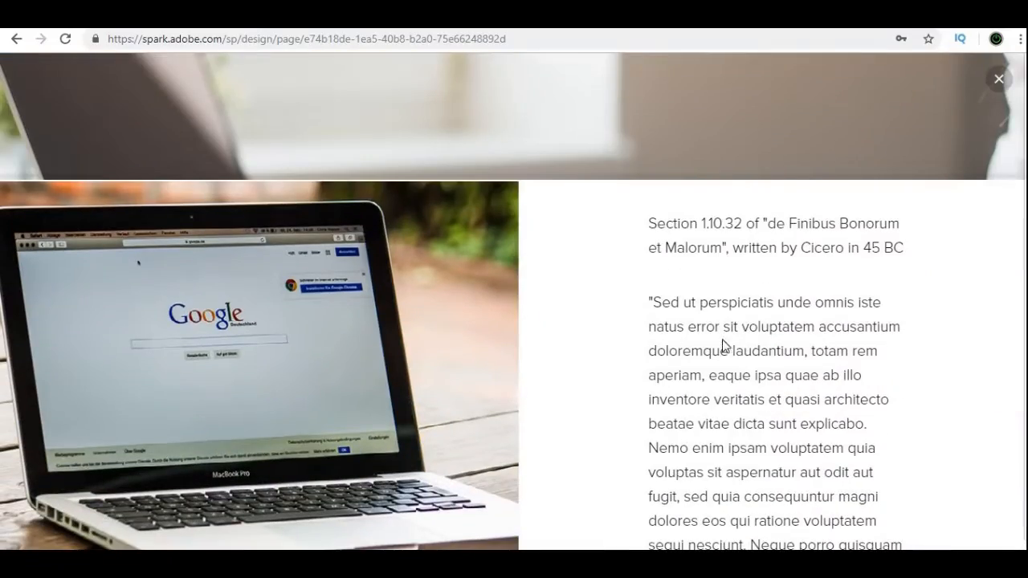
scroll(723, 345, down, 8)
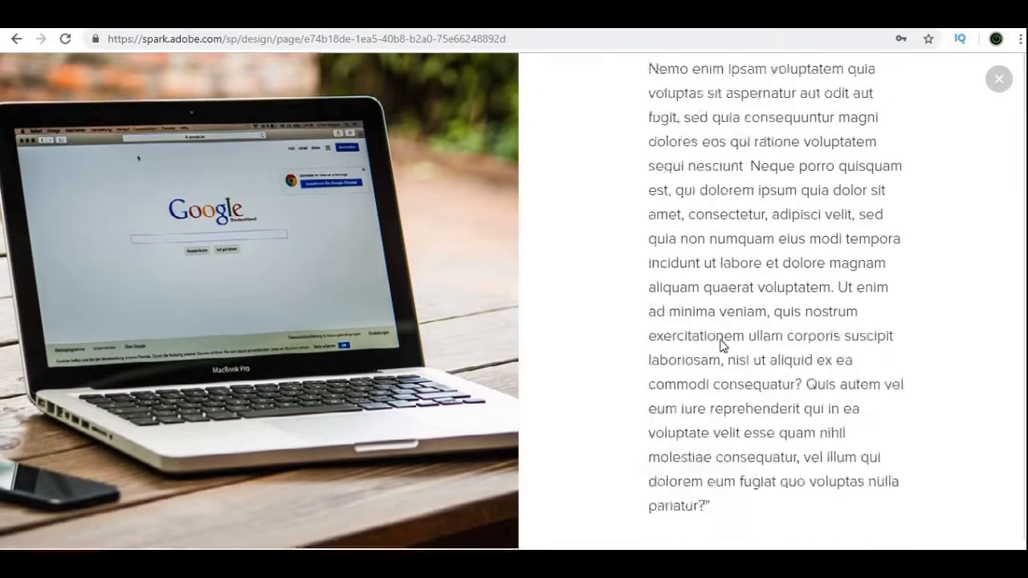
scroll(940, 166, up, 5)
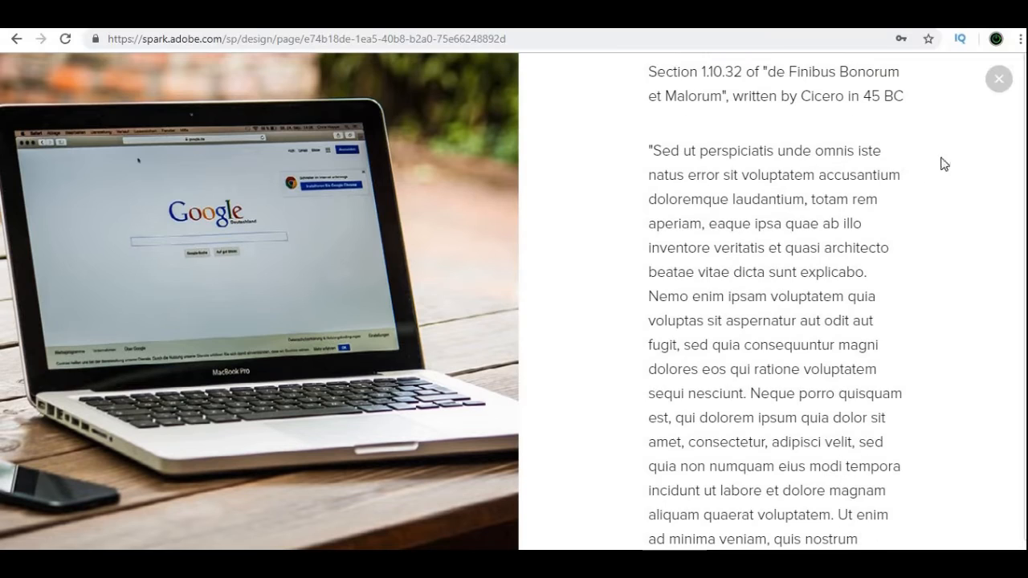
click(997, 79)
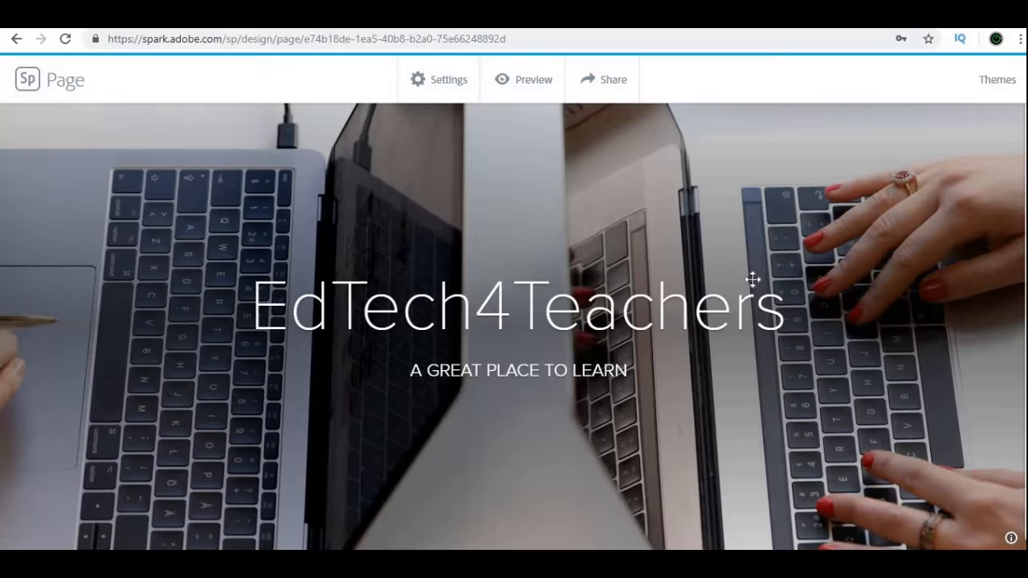
Open the sharing options for the EdTech4Teachers page.
click(608, 84)
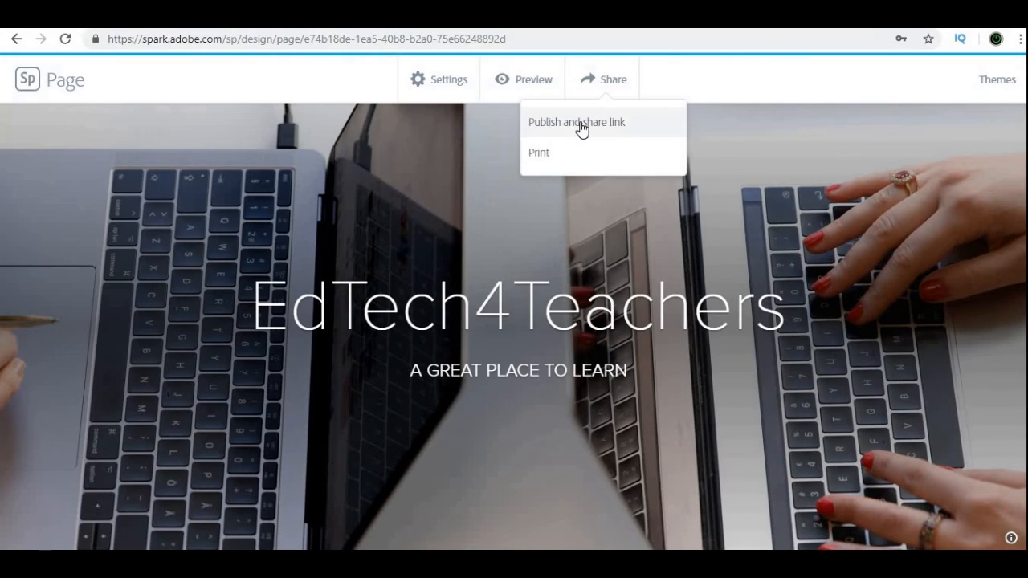